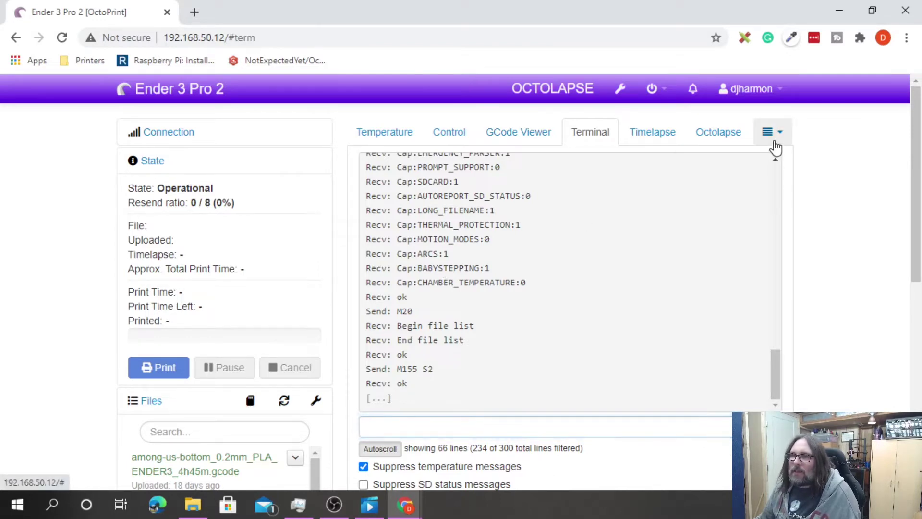
pyautogui.click(773, 140)
pyautogui.click(772, 160)
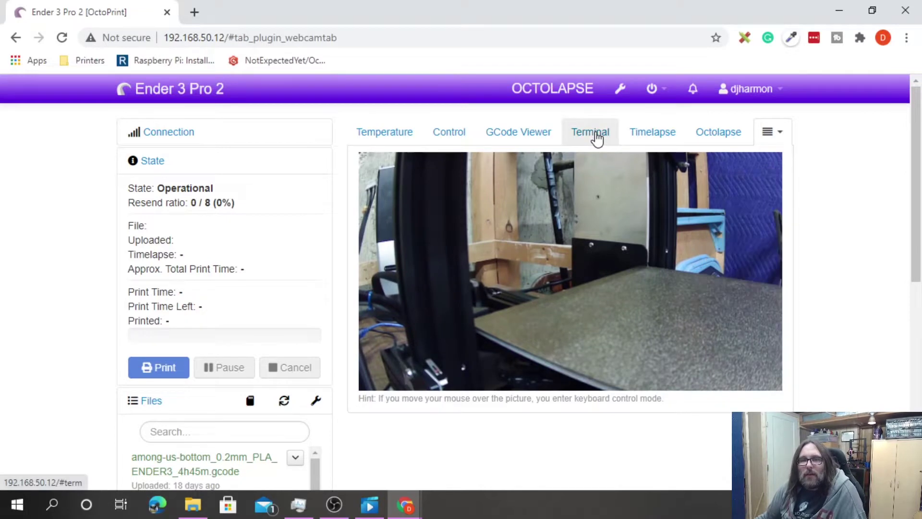
pyautogui.click(594, 137)
pyautogui.click(475, 424)
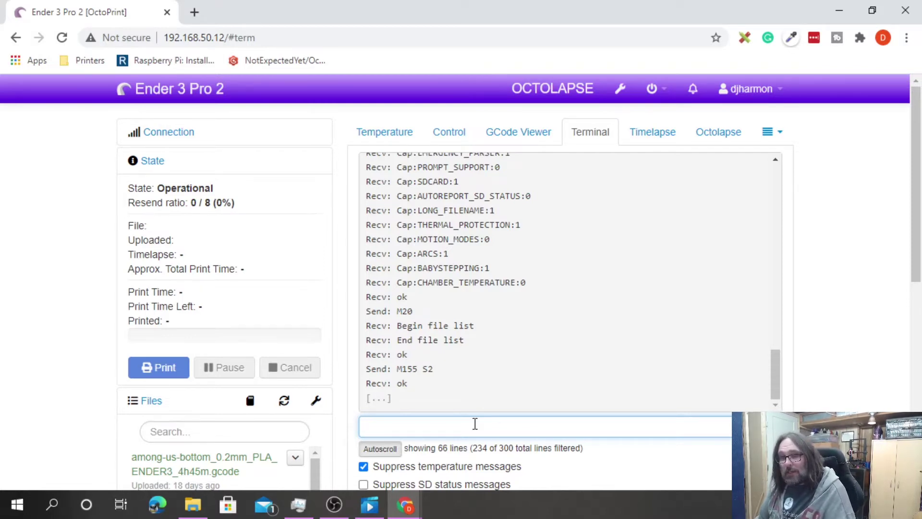
pyautogui.write('g38')
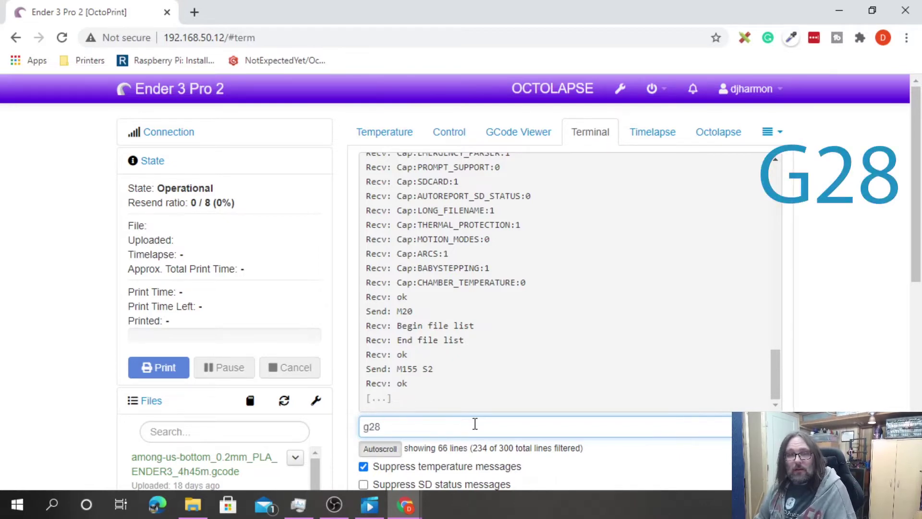
# - Send G28 to home all axes, watch the homing on the webcam, then return to the terminal
pyautogui.press('Return')
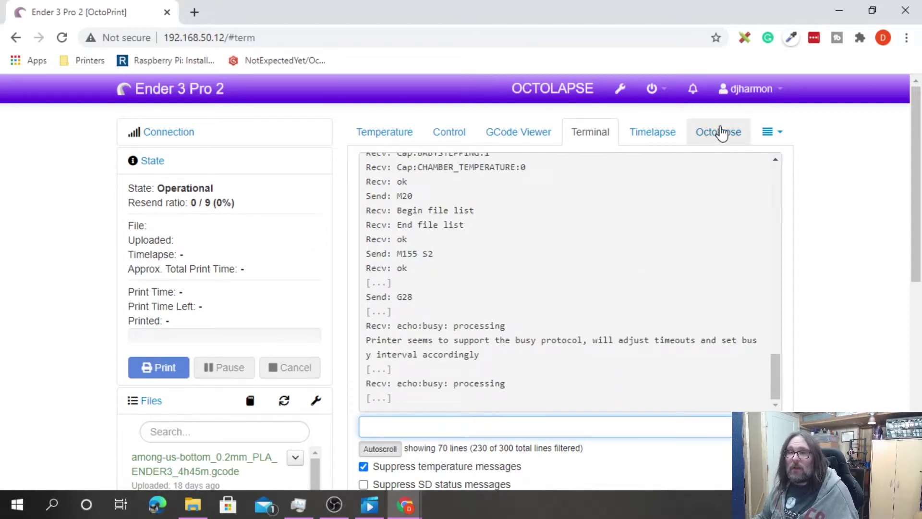
pyautogui.click(771, 132)
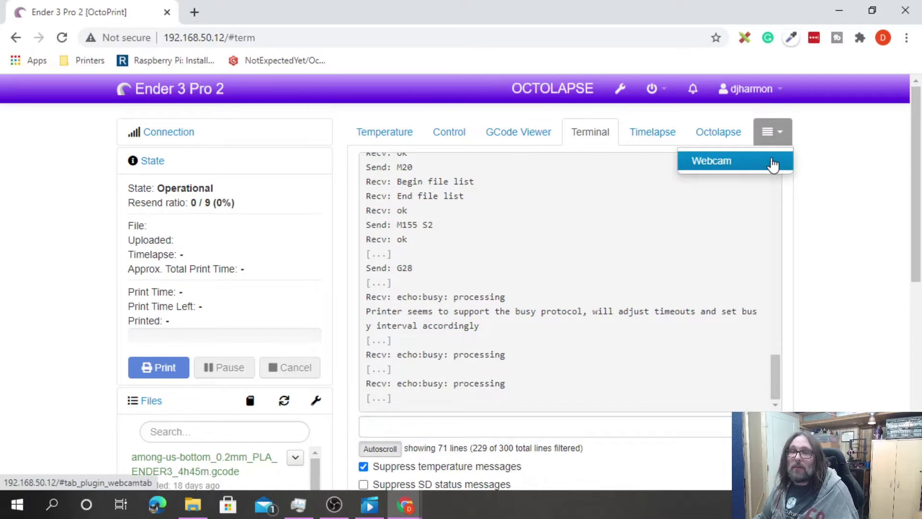
pyautogui.click(771, 163)
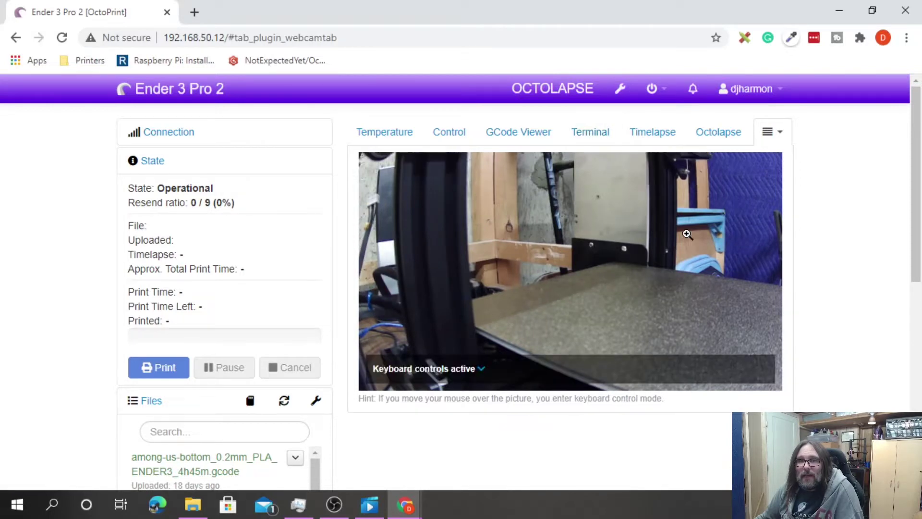
pyautogui.click(590, 134)
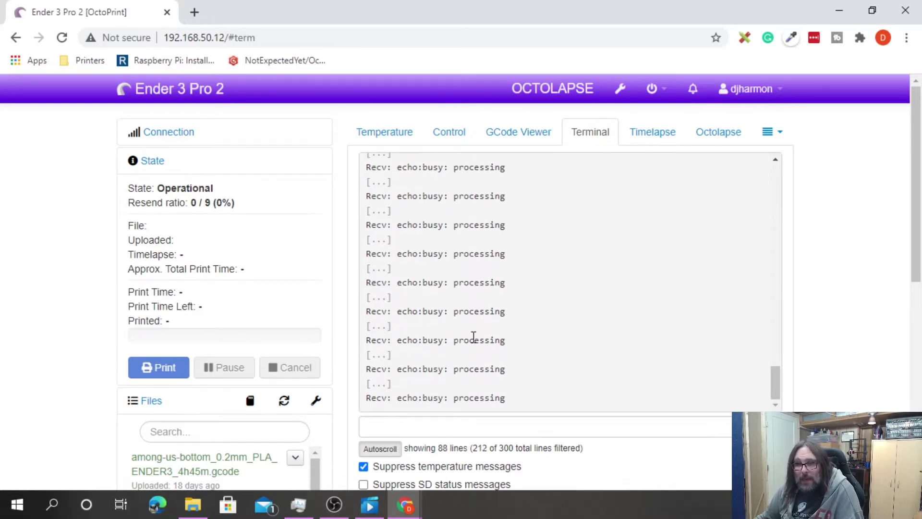
# - Check the homed printer on the webcam, then confirm the terminal shows X:165.40 Y:131.20 Z:2.42
pyautogui.click(510, 422)
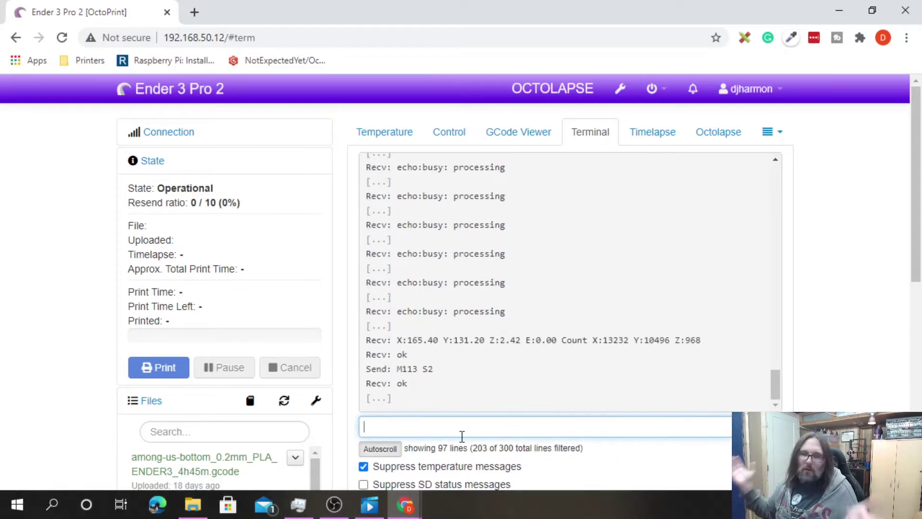
pyautogui.click(784, 147)
pyautogui.click(768, 159)
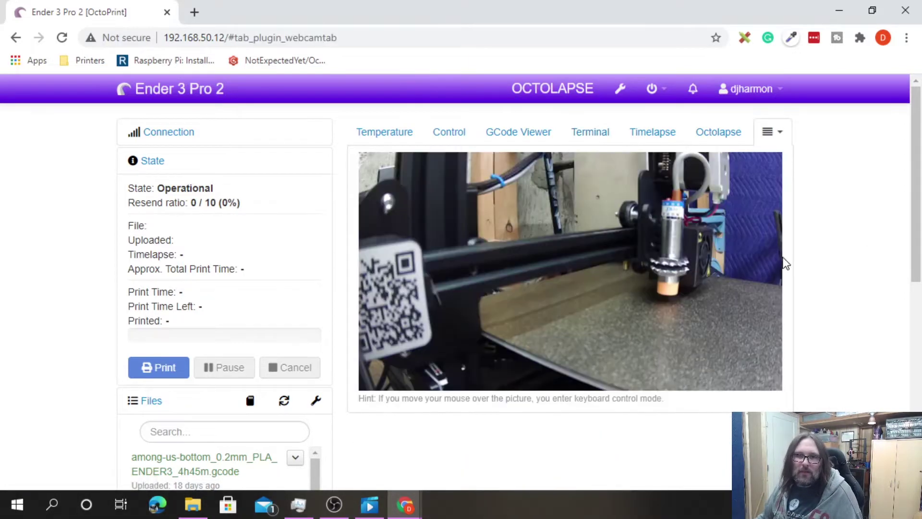
pyautogui.moveTo(769, 263)
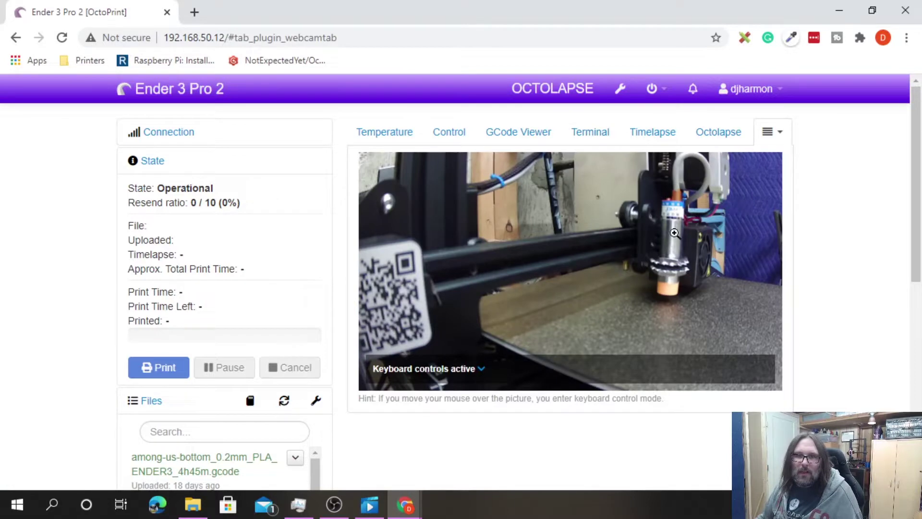
pyautogui.click(583, 143)
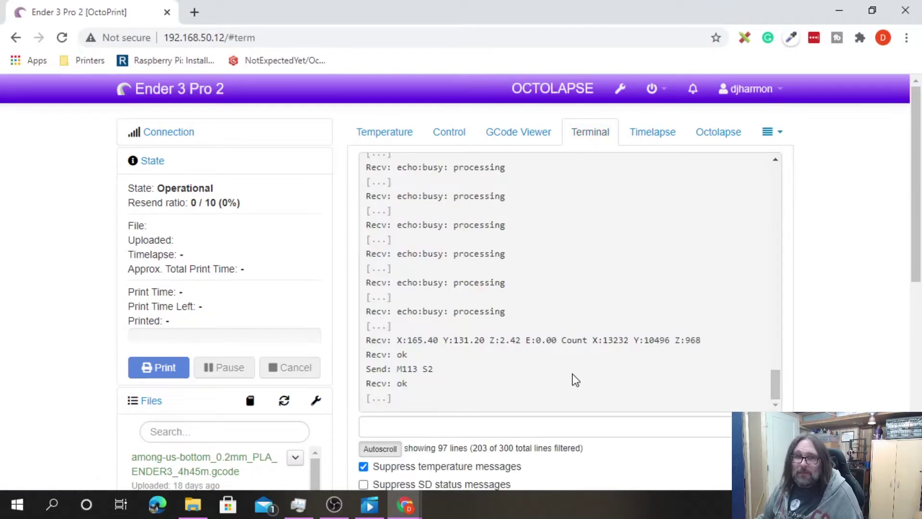
pyautogui.click(556, 429)
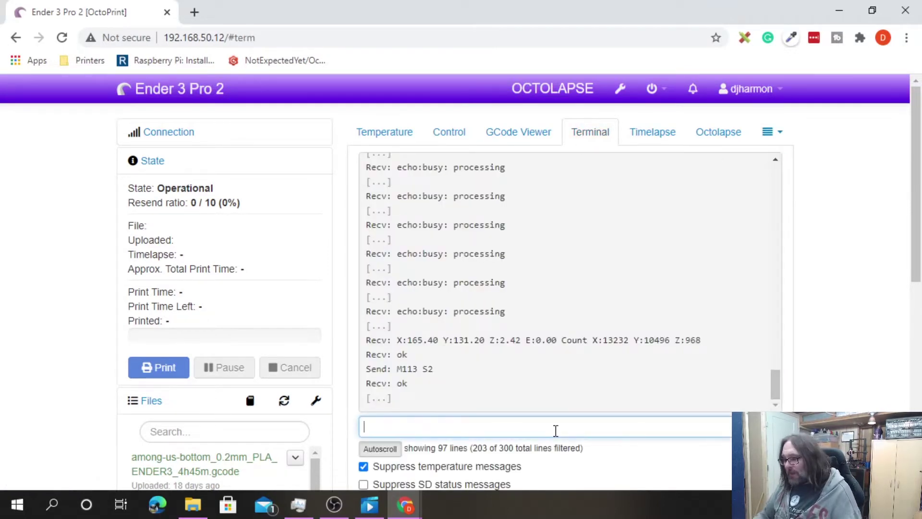
# - Query the probe offset with M851 and point out the reply values X-48.40 and Z-2.42
pyautogui.write('M8')
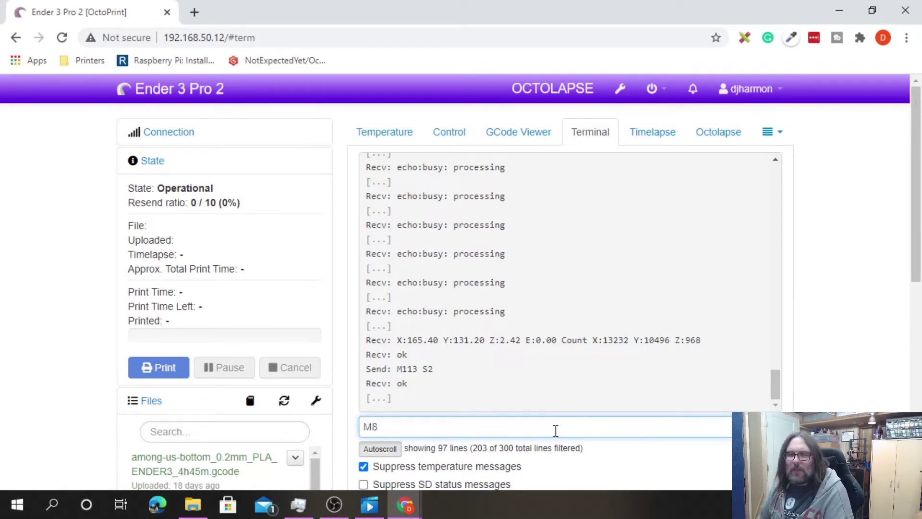
pyautogui.write('51')
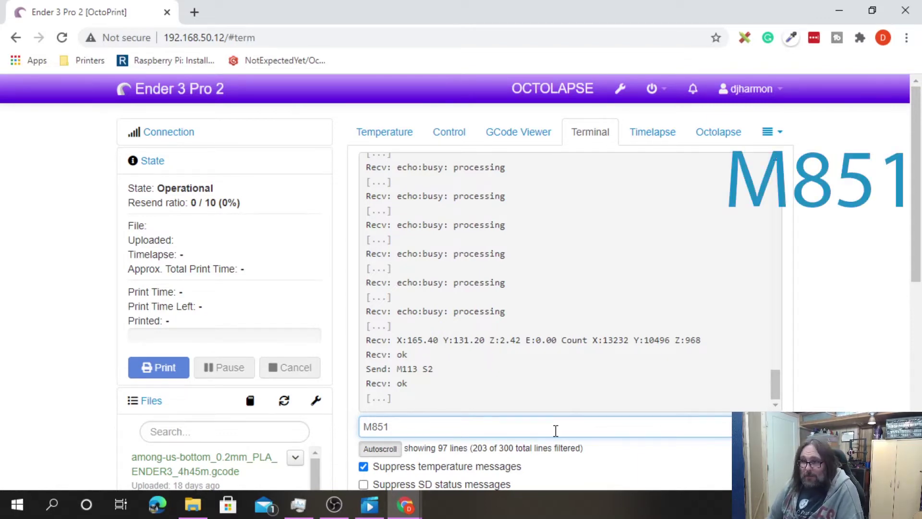
pyautogui.press('Return')
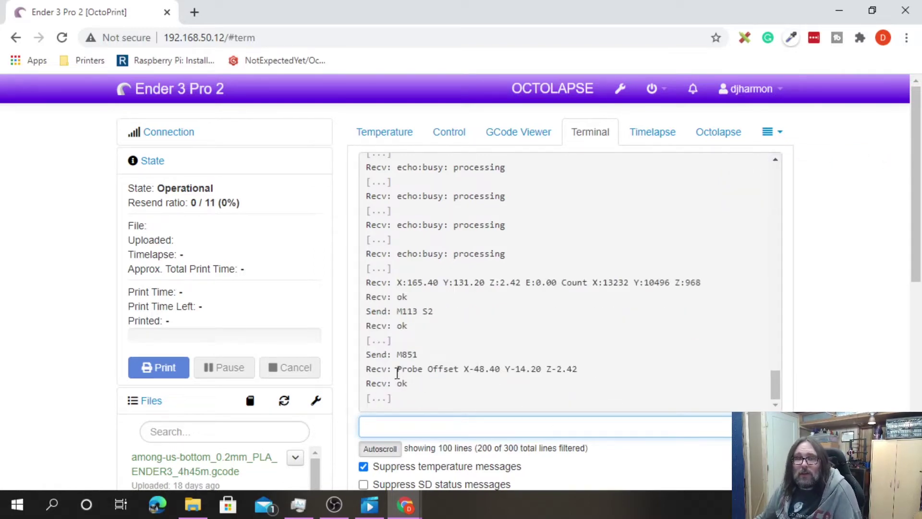
pyautogui.moveTo(397, 369); pyautogui.dragTo(579, 368)
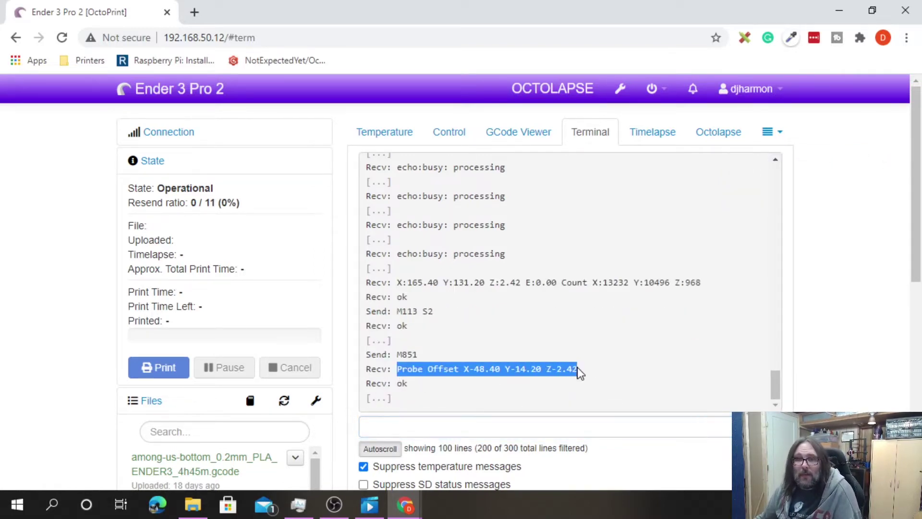
pyautogui.click(530, 368)
pyautogui.moveTo(464, 369); pyautogui.dragTo(582, 369)
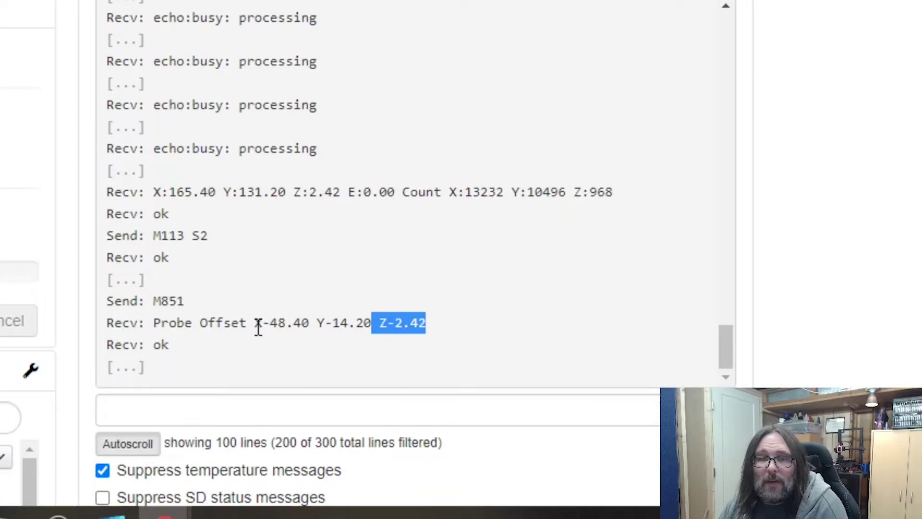
pyautogui.moveTo(257, 327); pyautogui.dragTo(310, 321)
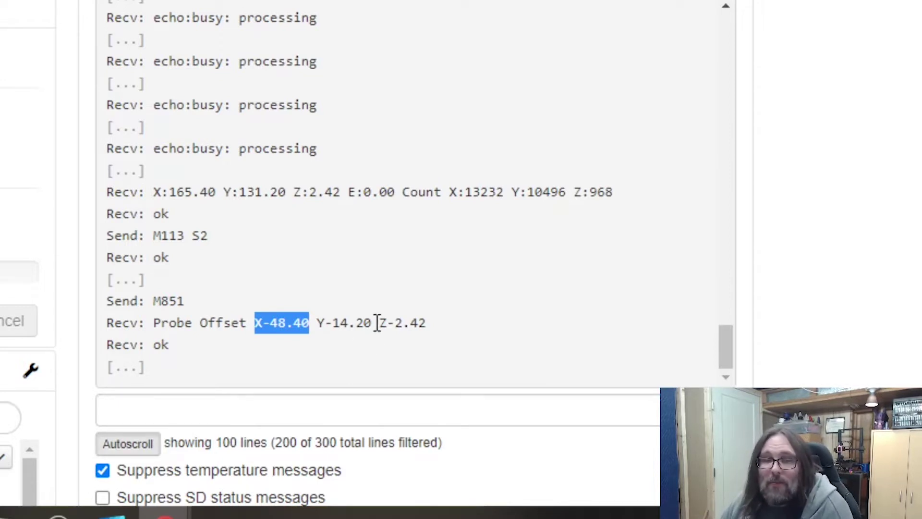
pyautogui.moveTo(379, 323); pyautogui.dragTo(426, 318)
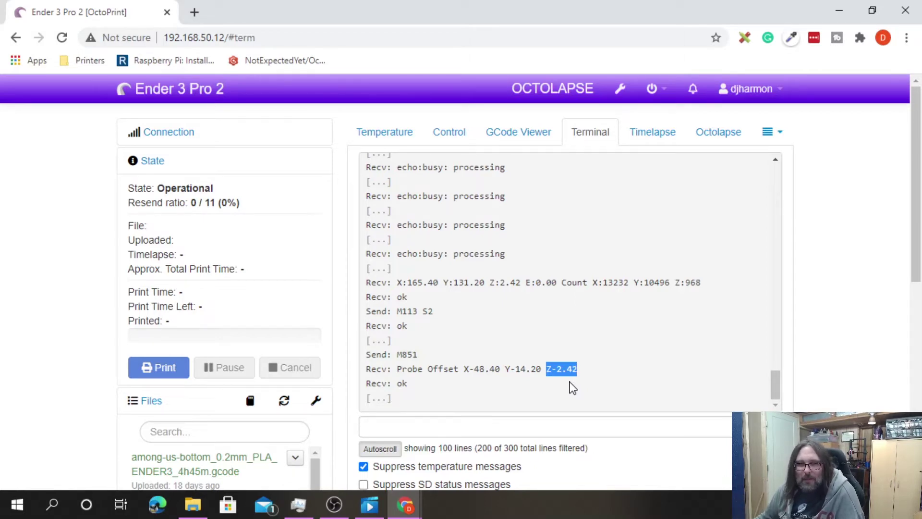
# - Copy the full Probe Offset X-48.40 Y-14.20 Z-2.42 reply line
pyautogui.moveTo(573, 378); pyautogui.dragTo(469, 372)
pyautogui.click(539, 367)
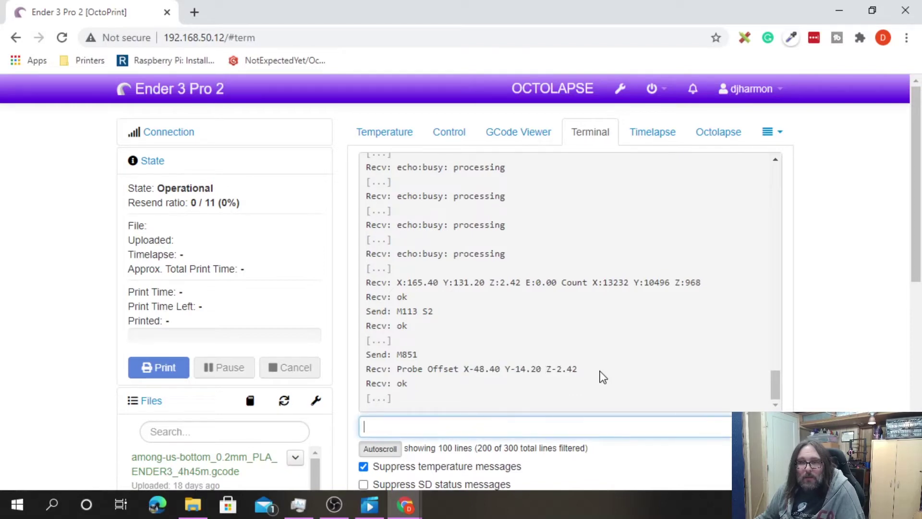
pyautogui.moveTo(576, 366); pyautogui.dragTo(398, 374)
pyautogui.rightClick(426, 370)
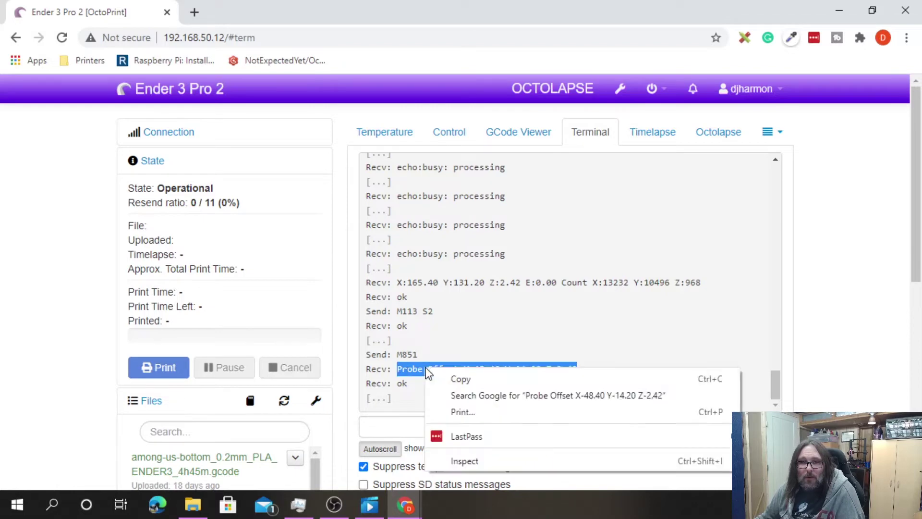
pyautogui.click(449, 377)
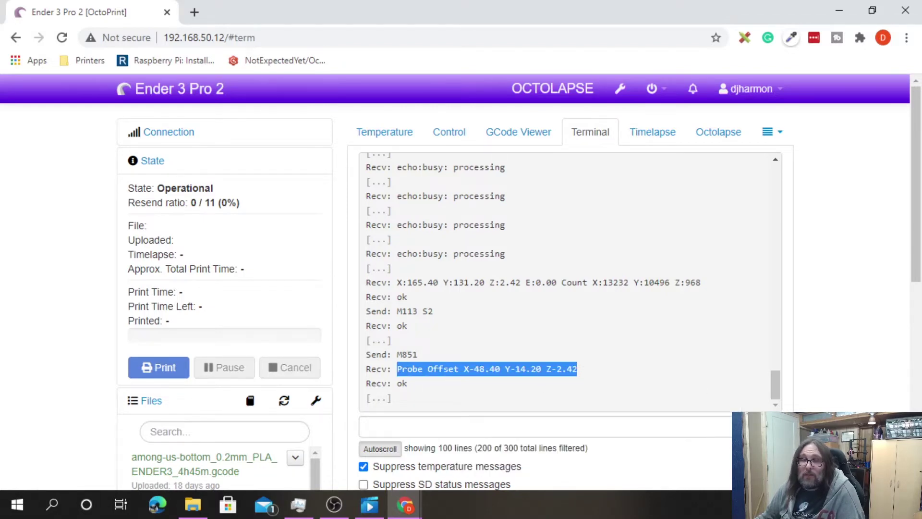
pyautogui.click(568, 432)
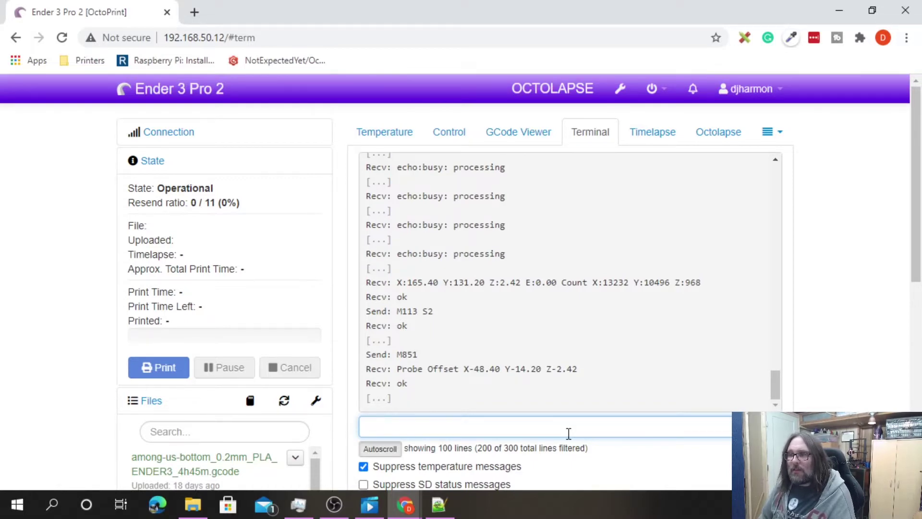
# - Disable software endstops with M211 S0, confirming the Soft endstops OFF reply
pyautogui.write('m')
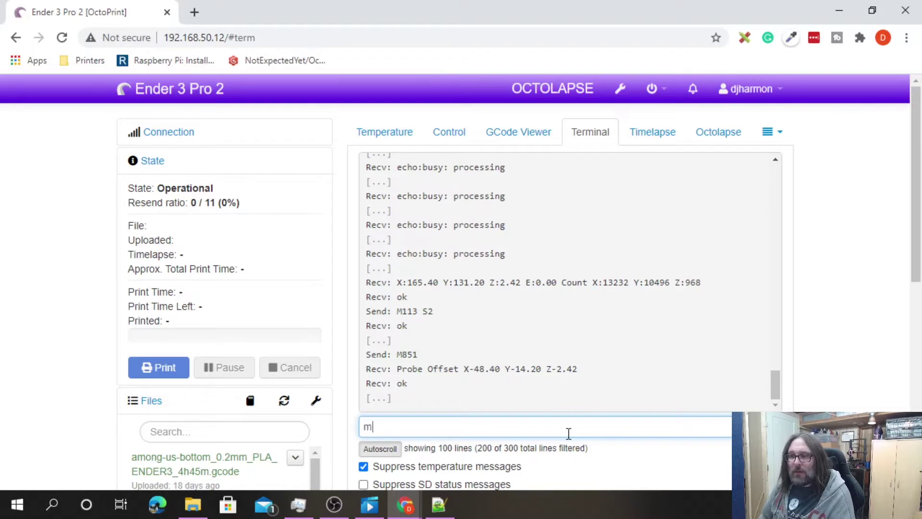
pyautogui.write('211 s0')
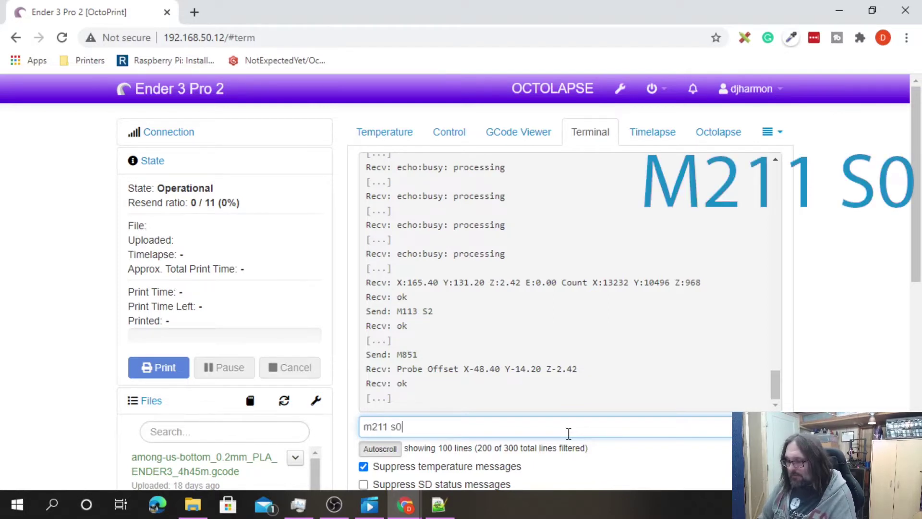
pyautogui.press('Return')
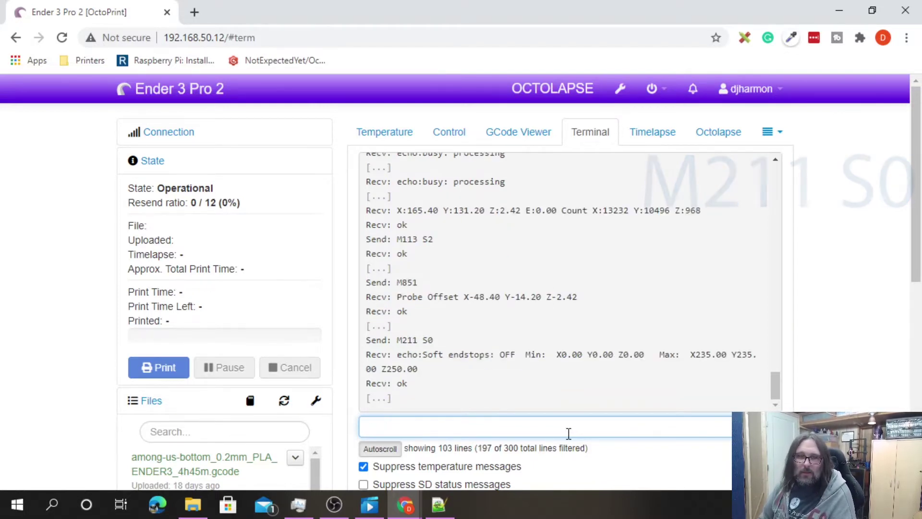
pyautogui.doubleClick(423, 351)
pyautogui.click(422, 422)
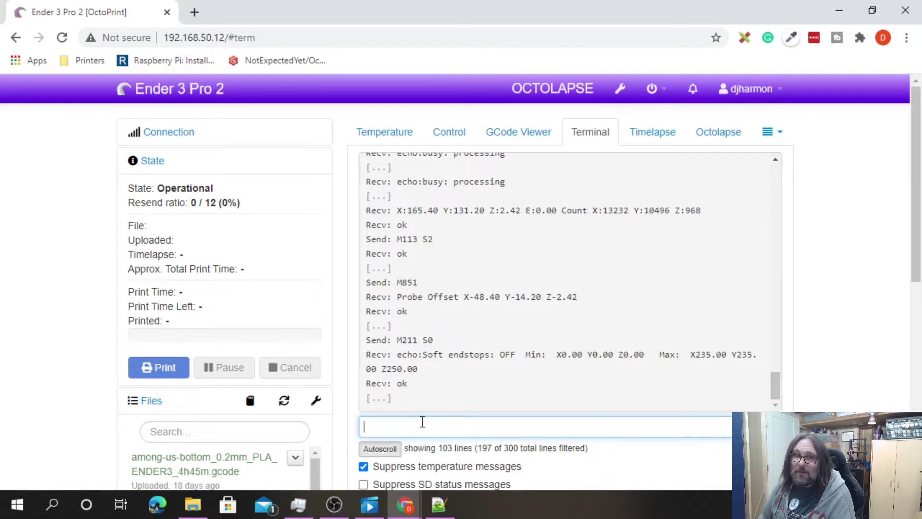
# - Reset the Z probe offset with M851 Z0, save with M500 and reload with M501
pyautogui.write('m851')
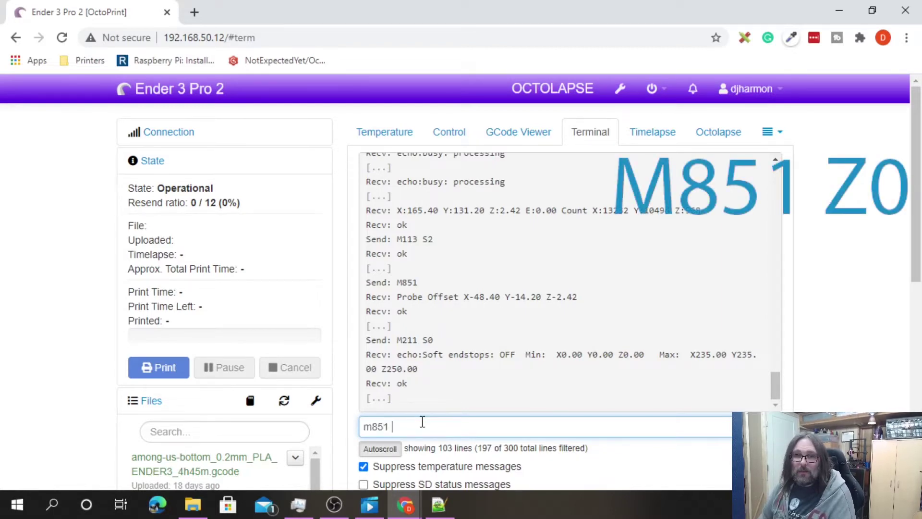
pyautogui.write(' z0')
pyautogui.press('Return')
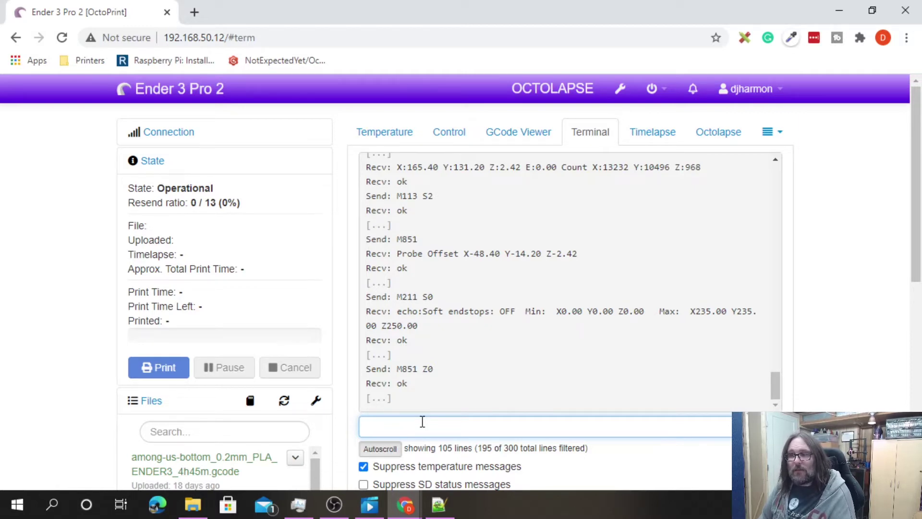
pyautogui.write('m500')
pyautogui.press('Return')
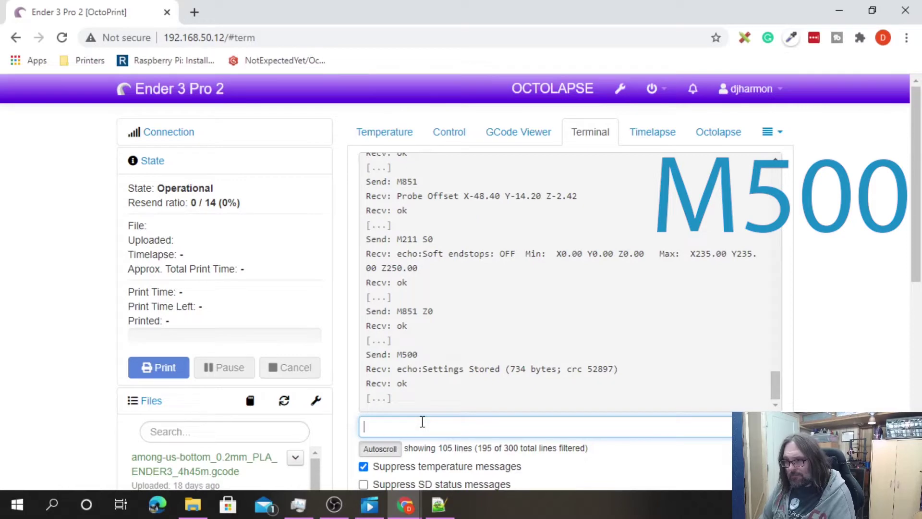
pyautogui.write('m501')
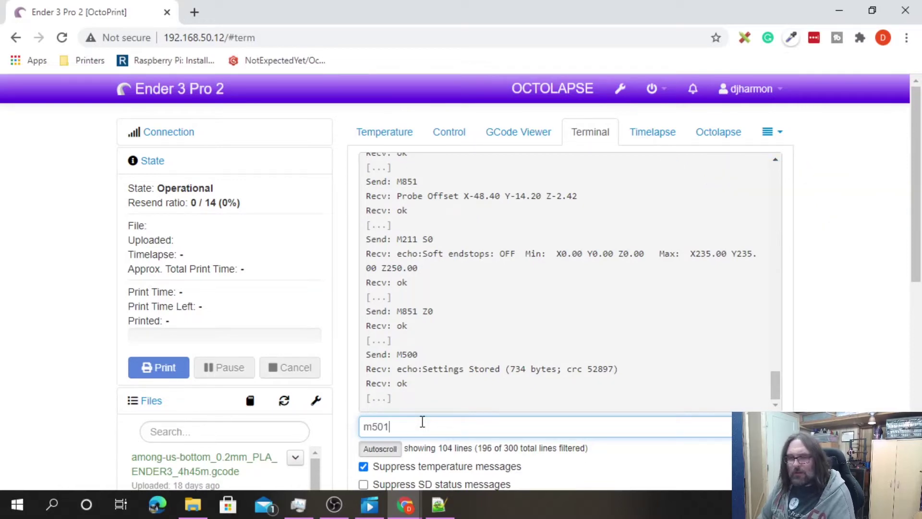
pyautogui.press('Return')
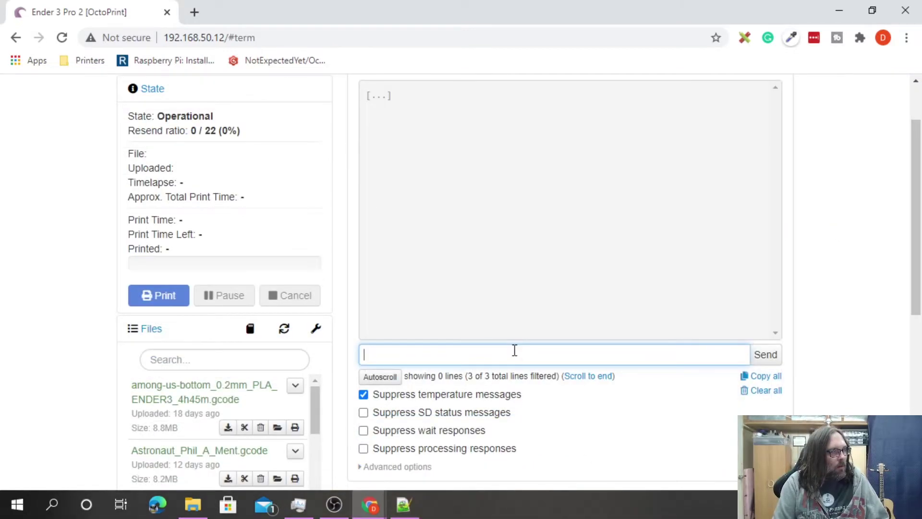
# - Home only the Z axis with G28 Z so the position reads Z:0.00
pyautogui.write('g28')
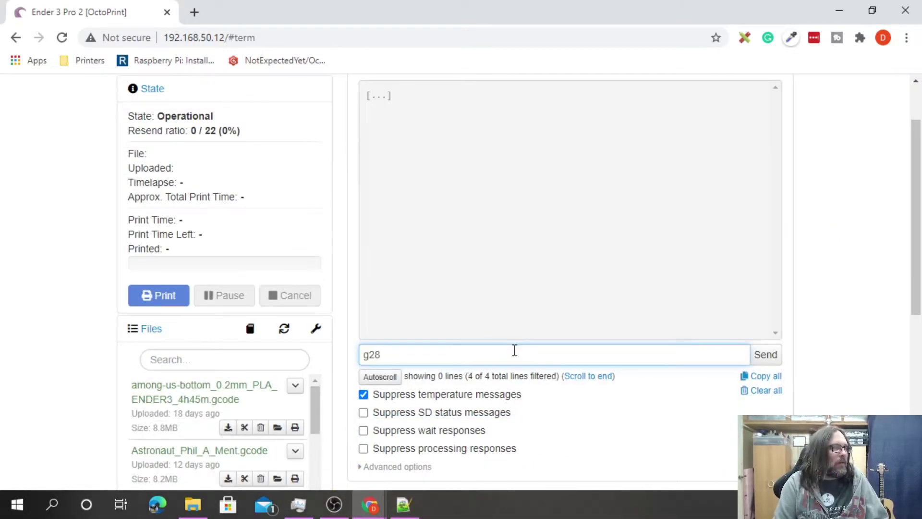
pyautogui.write(' z')
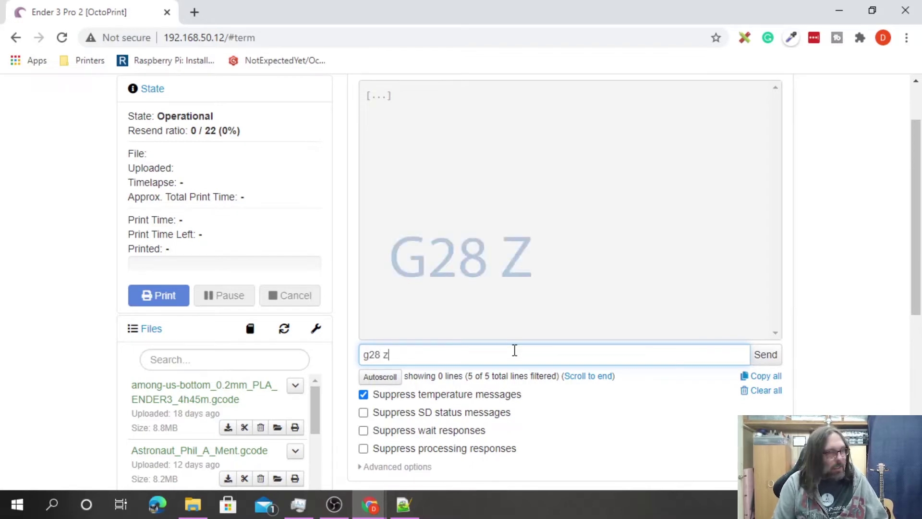
pyautogui.press('Return')
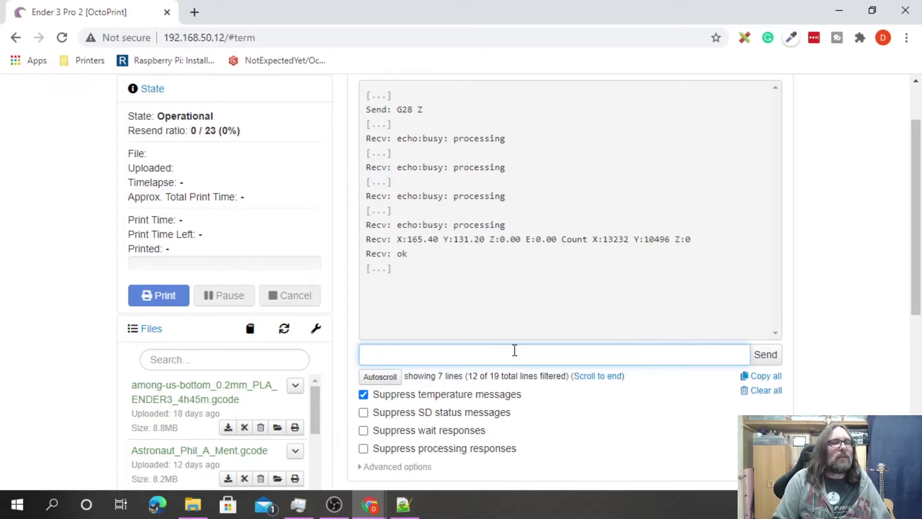
# - Move the nozzle to Z0 with G1 F60 Z0, then edit the command to target Z-1
pyautogui.write('g')
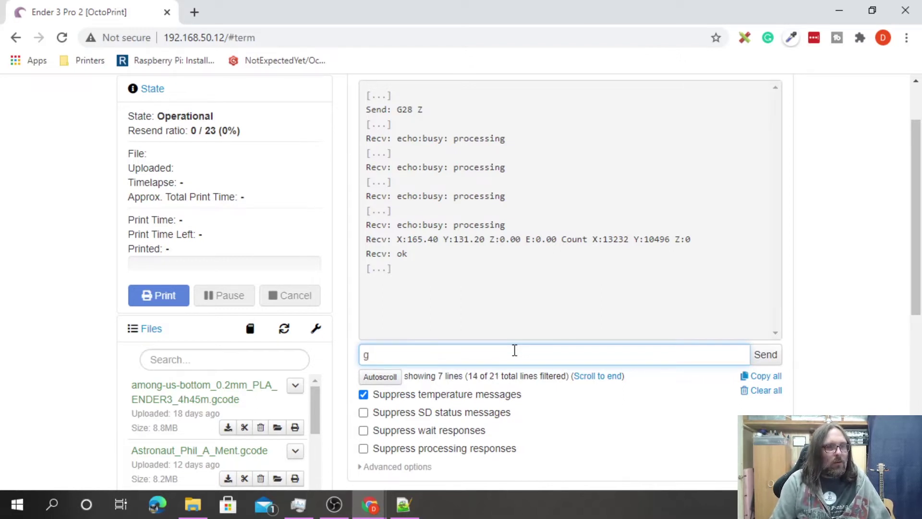
pyautogui.write('1 f')
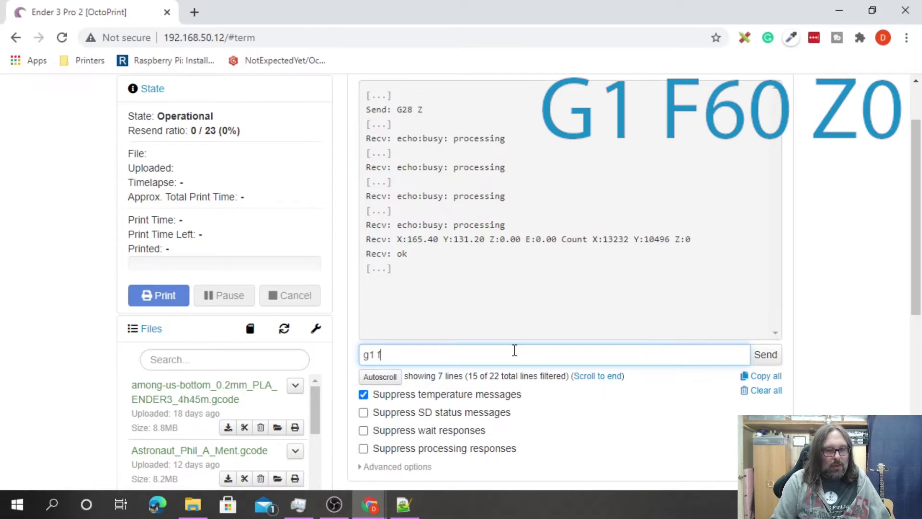
pyautogui.write('60 z0')
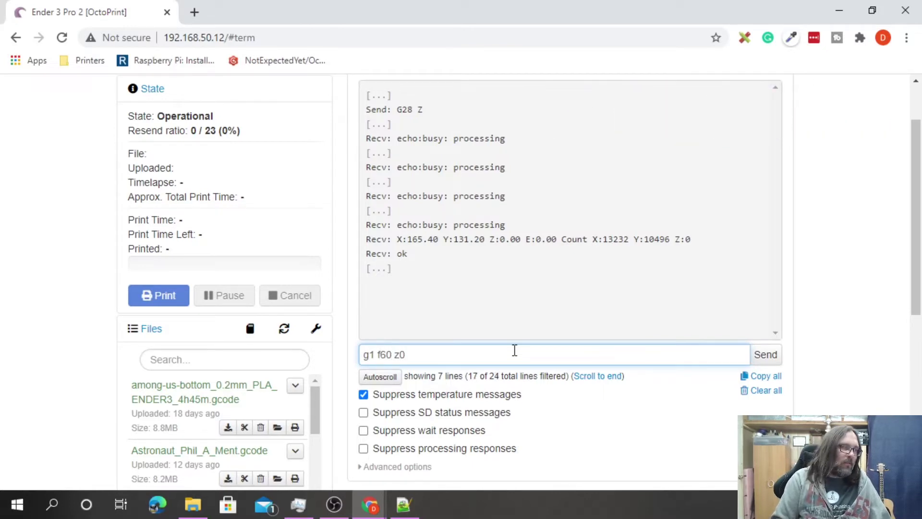
pyautogui.press('Return')
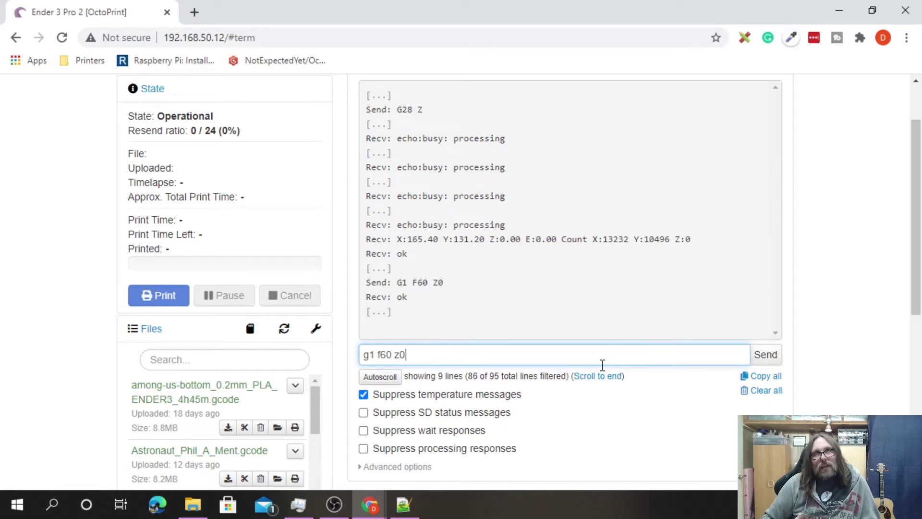
pyautogui.press('BackSpace')
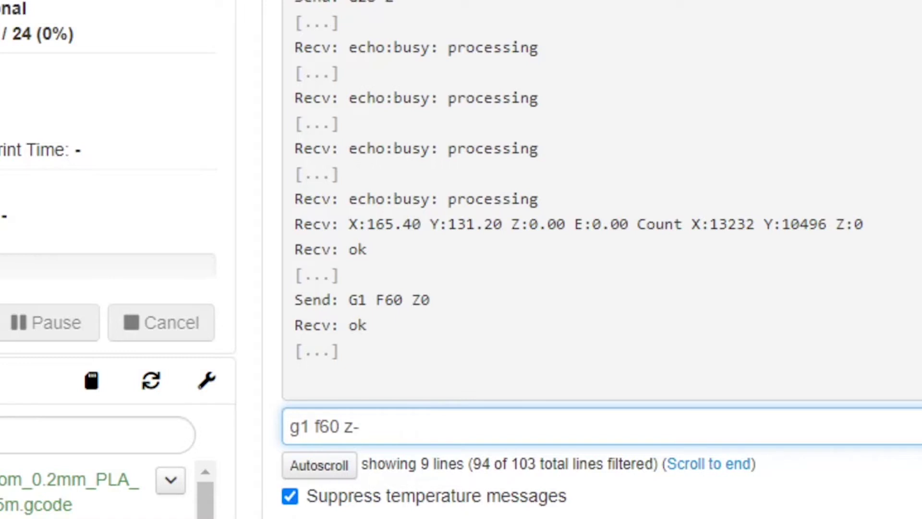
pyautogui.write('1')
# - Lower the nozzle with G1 F60 Z-1, then G1 F60 Z-2
pyautogui.press('Return')
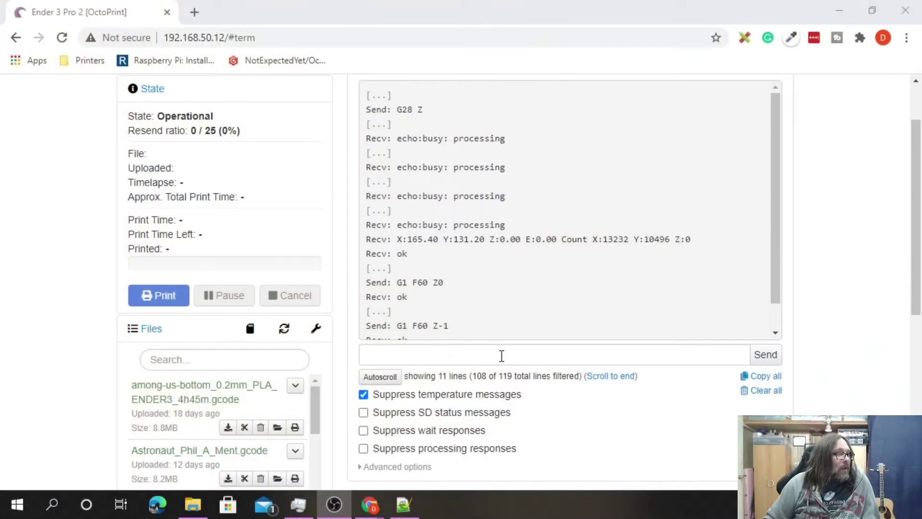
pyautogui.click(504, 354)
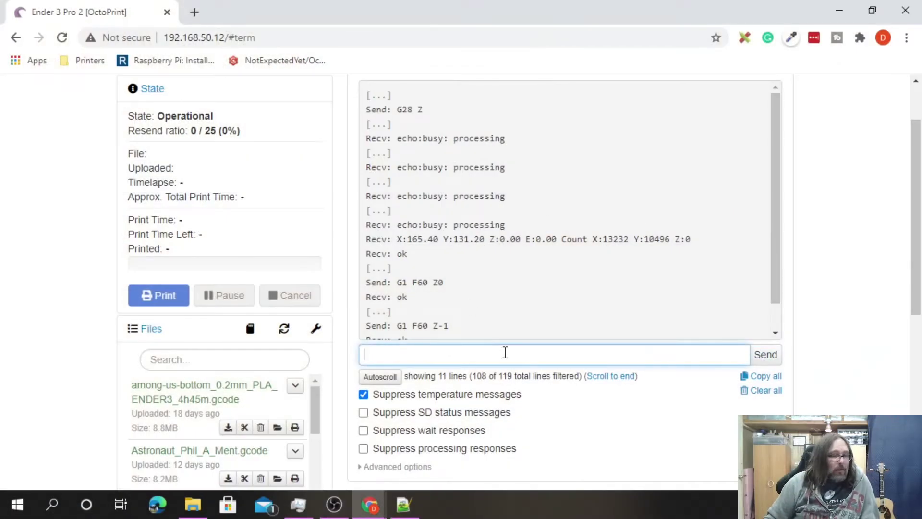
pyautogui.write('g1 f60 z-1')
pyautogui.press('BackSpace')
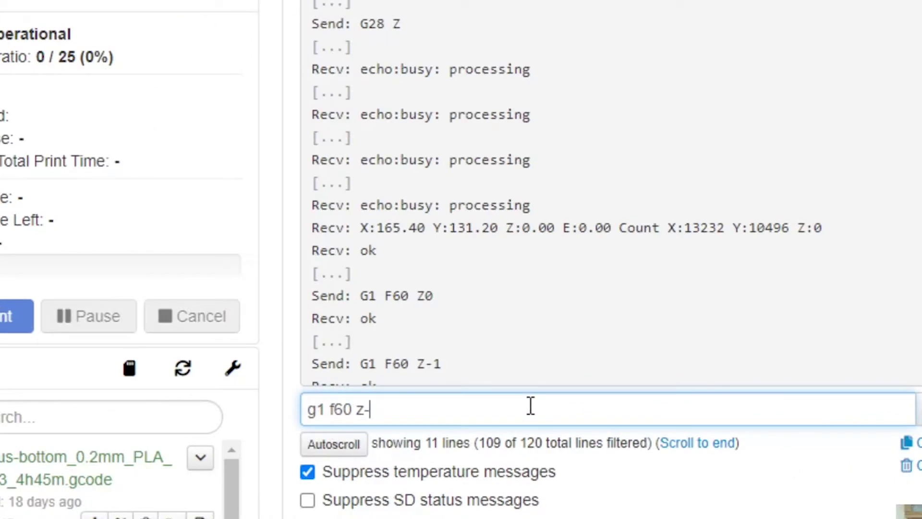
pyautogui.write('2')
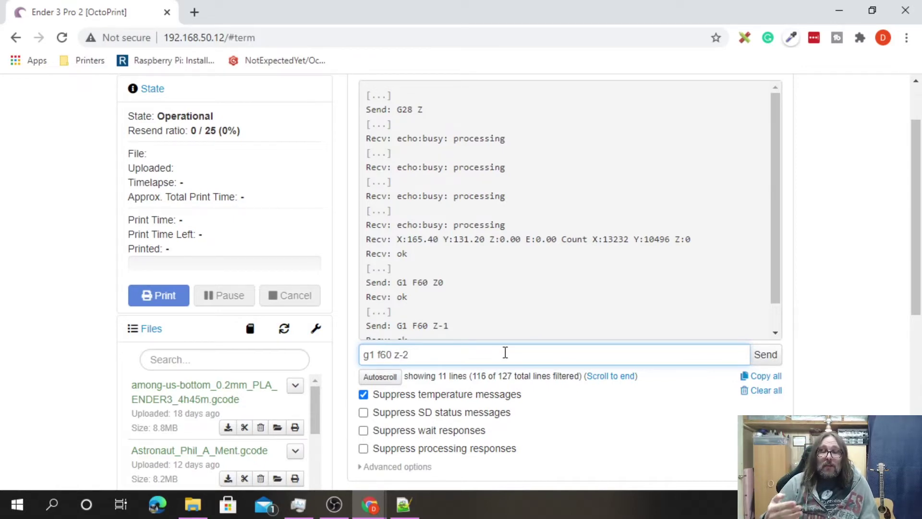
pyautogui.press('Return')
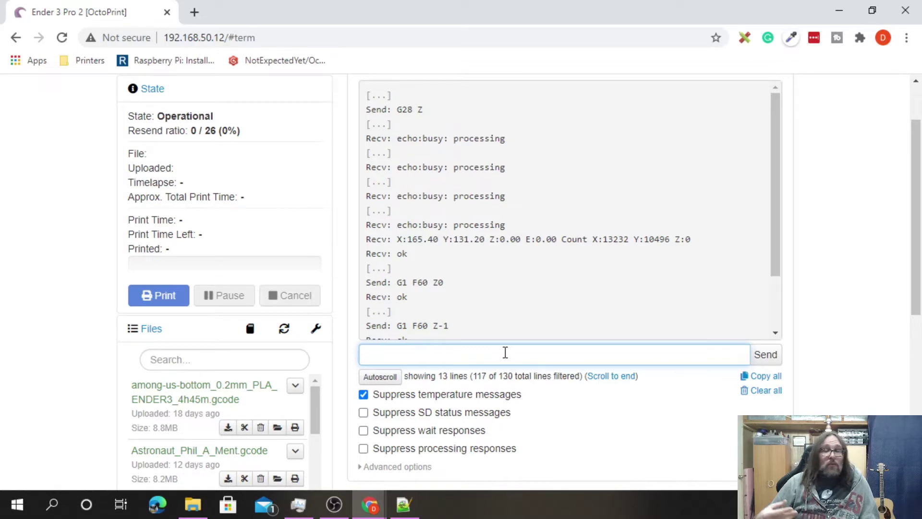
pyautogui.scroll(-2, 555, 312)
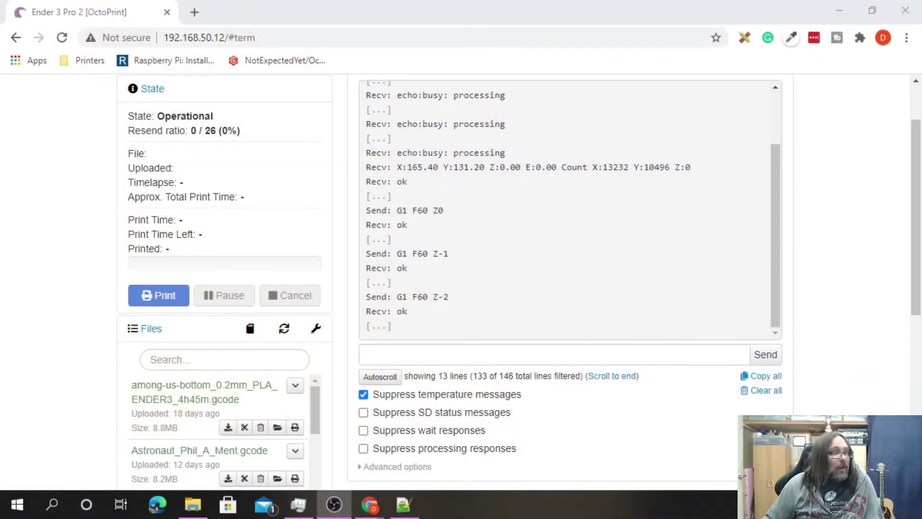
pyautogui.click(514, 357)
# - Recall the Z-2 move and send G1 F60 Z-2.5 to lower the nozzle to Z-2.5
pyautogui.press('Up')
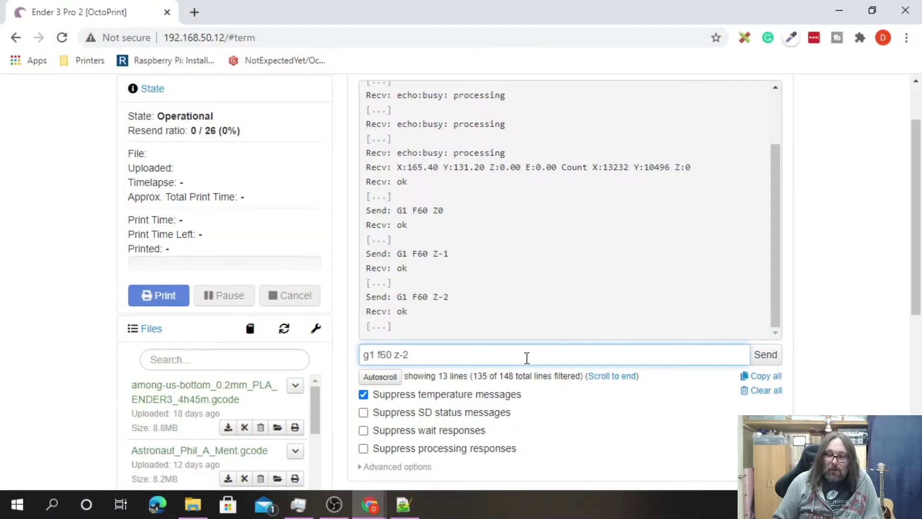
pyautogui.write('.5')
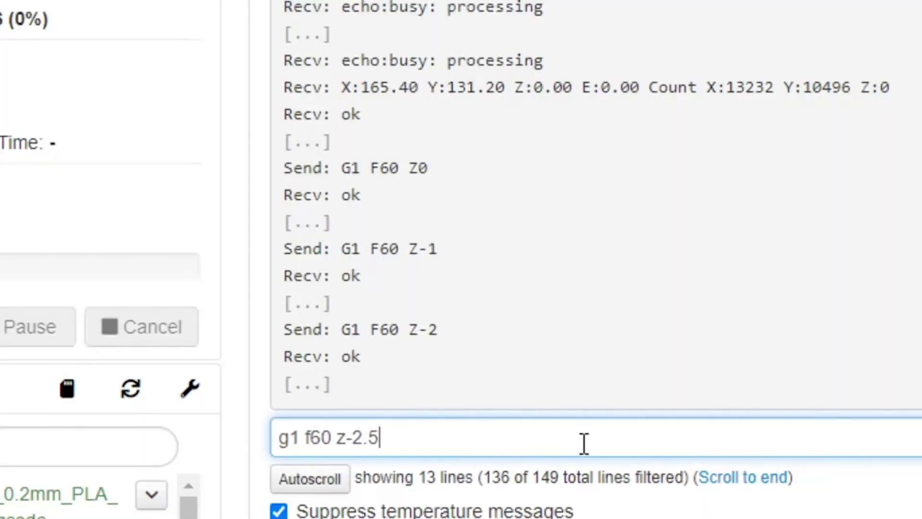
pyautogui.press('Return')
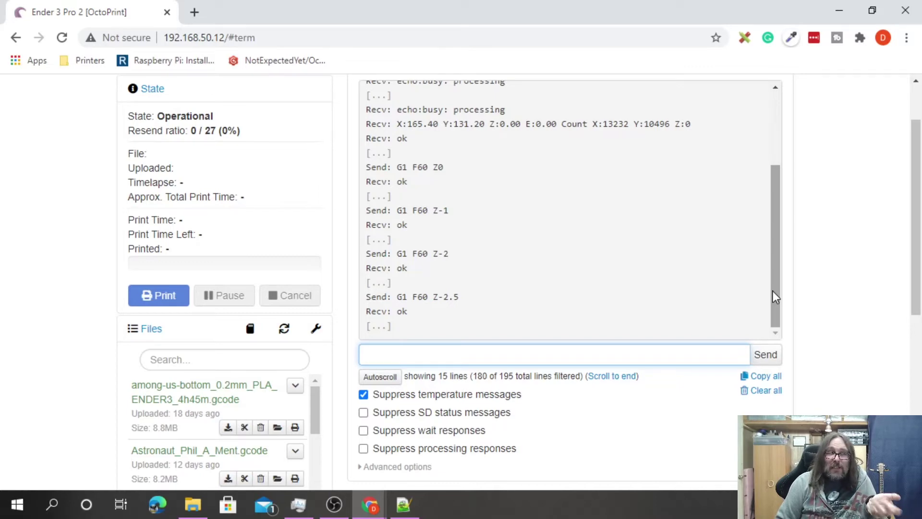
pyautogui.press('Up')
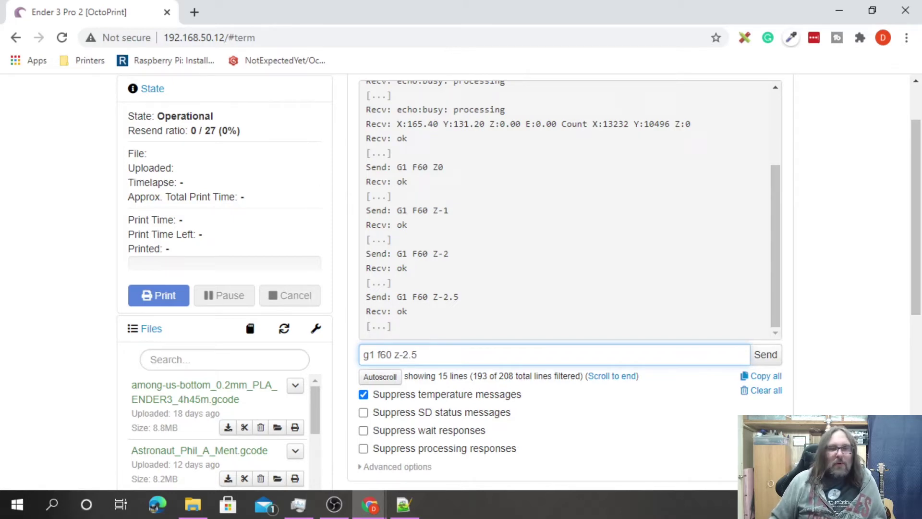
# - Check the noted Z offset -2.42 in Notepad++, then minimise the notes window
pyautogui.hotkey('alt', 'Tab')
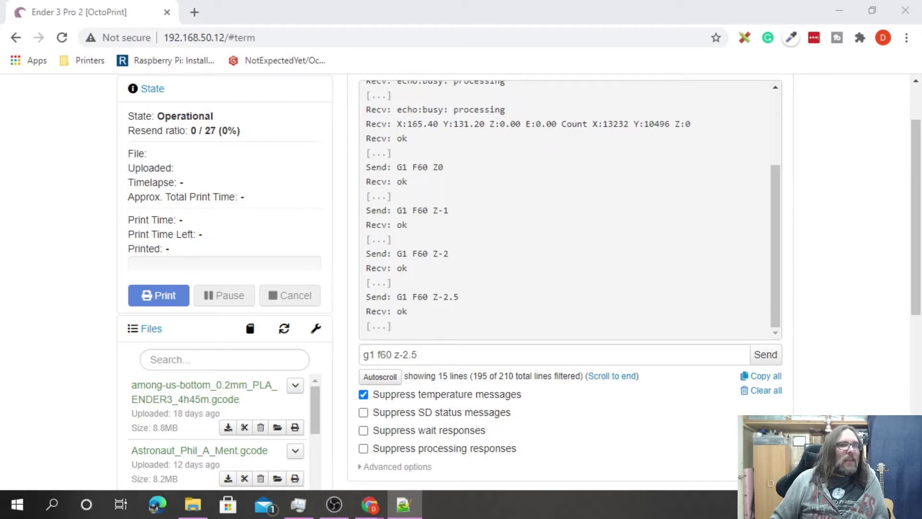
pyautogui.moveTo(921, 6); pyautogui.dragTo(773, 48)
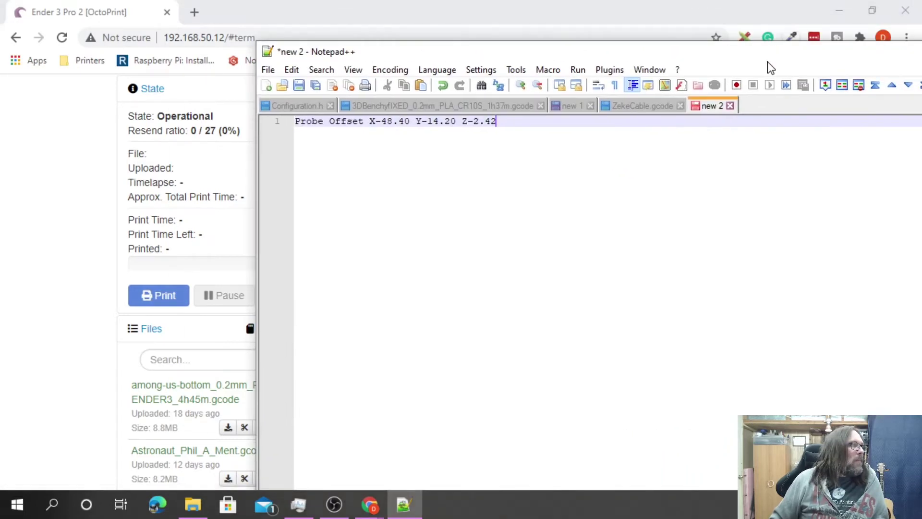
pyautogui.moveTo(521, 126); pyautogui.dragTo(464, 124)
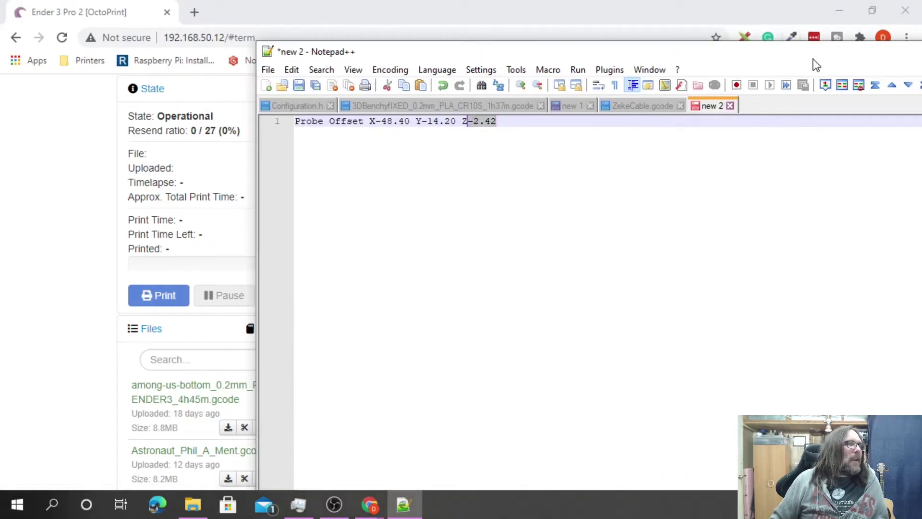
pyautogui.moveTo(813, 62); pyautogui.dragTo(648, 80)
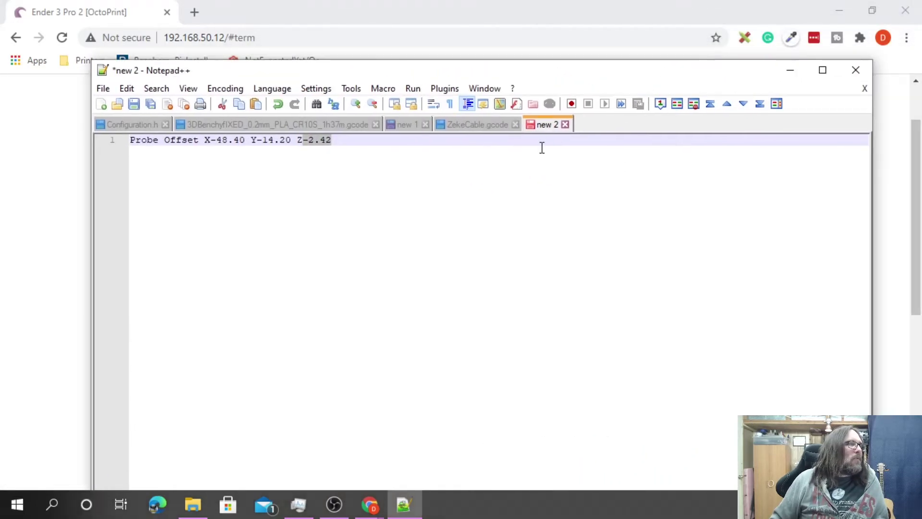
pyautogui.click(790, 70)
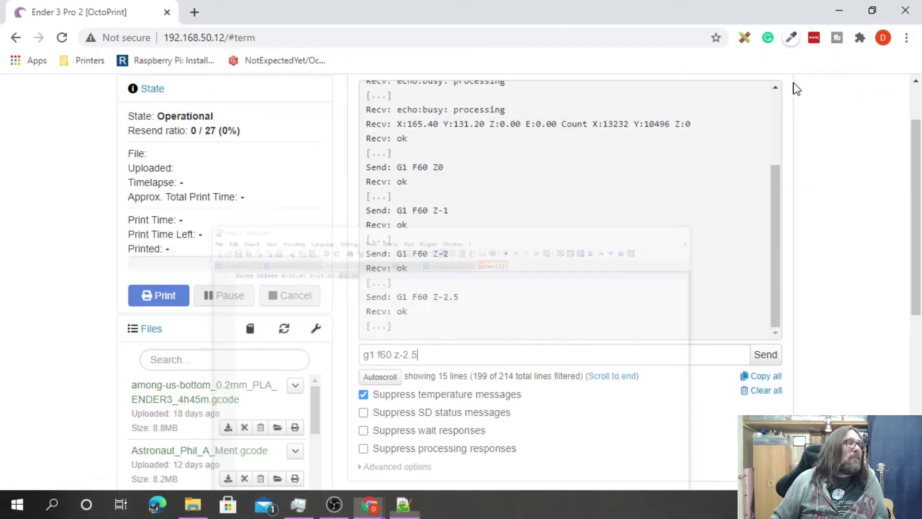
pyautogui.moveTo(412, 355); pyautogui.dragTo(416, 354)
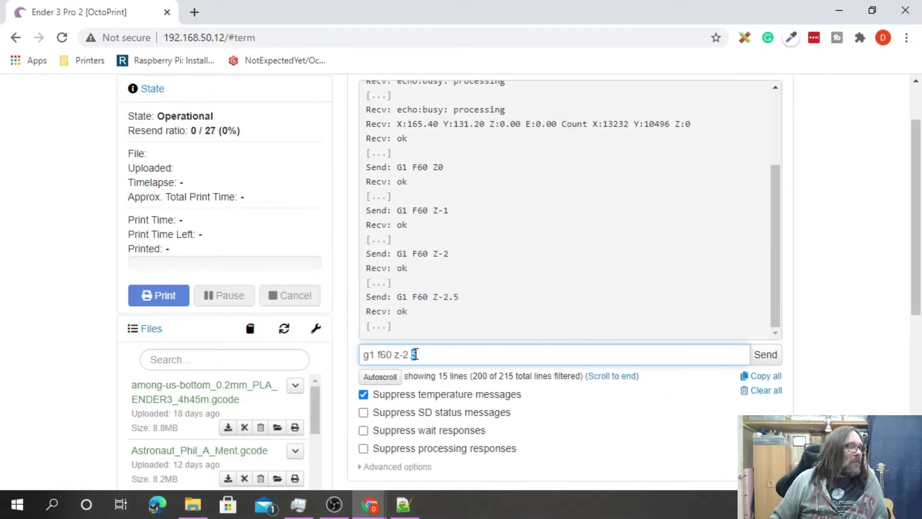
pyautogui.click(455, 354)
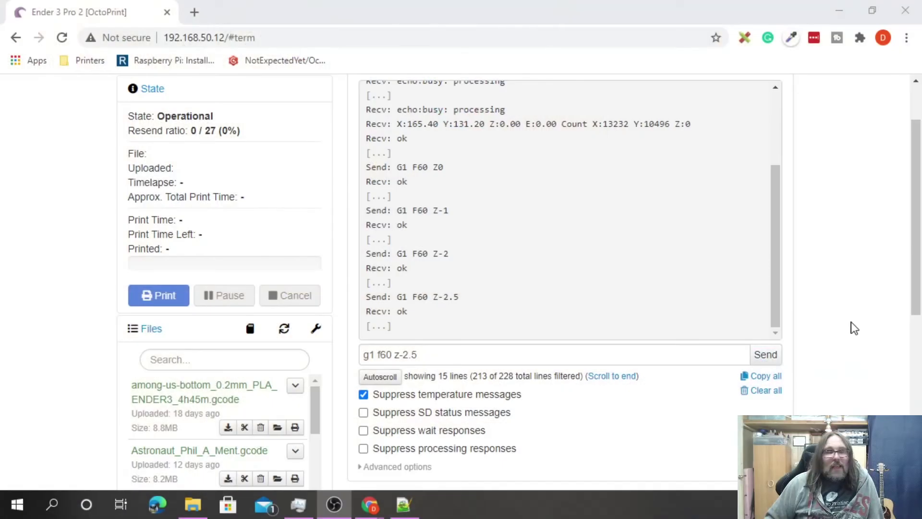
# - Edit the previous command into M851 Z-2.5 and send it to set the probe offset
pyautogui.click(395, 356)
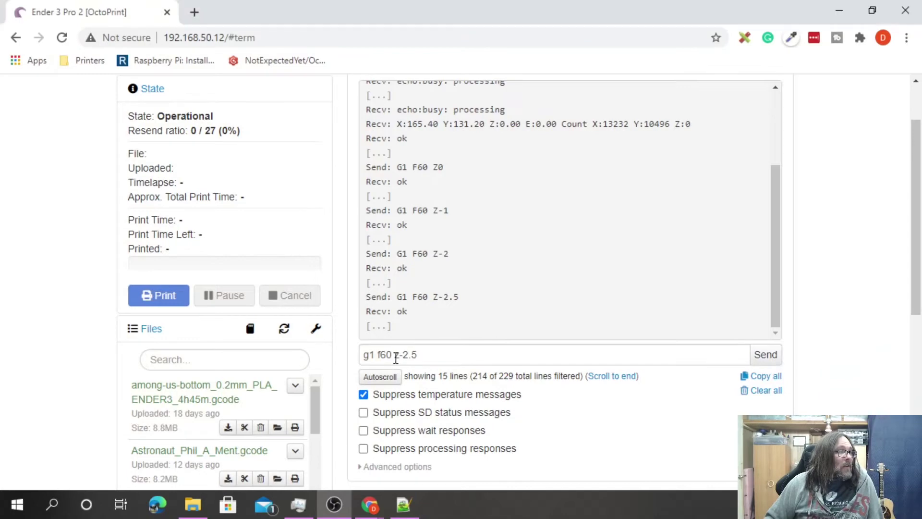
pyautogui.moveTo(395, 356); pyautogui.dragTo(288, 354)
pyautogui.press('BackSpace')
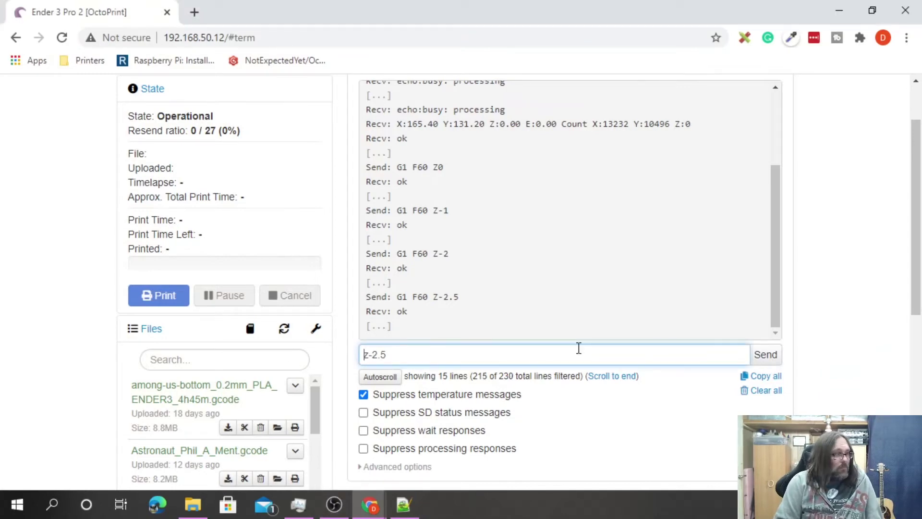
pyautogui.write('m852')
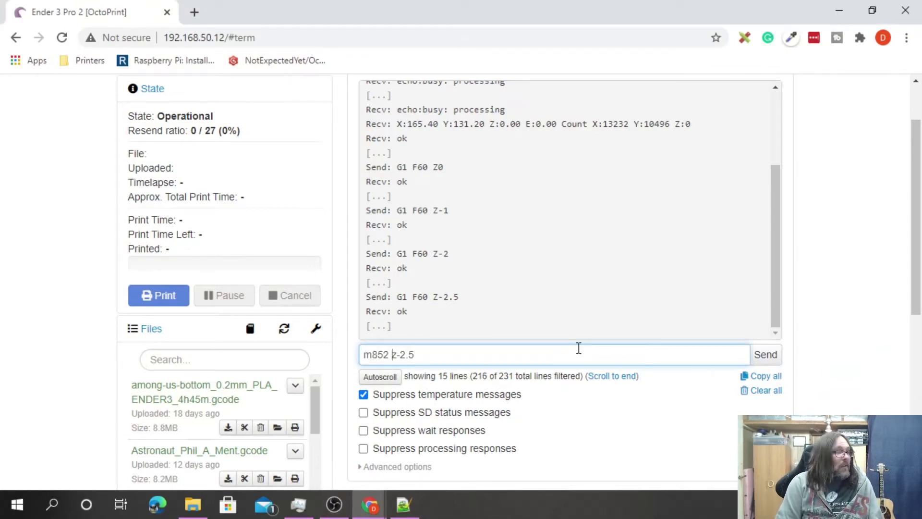
pyautogui.press('BackSpace')
pyautogui.press('BackSpace')
pyautogui.write('1')
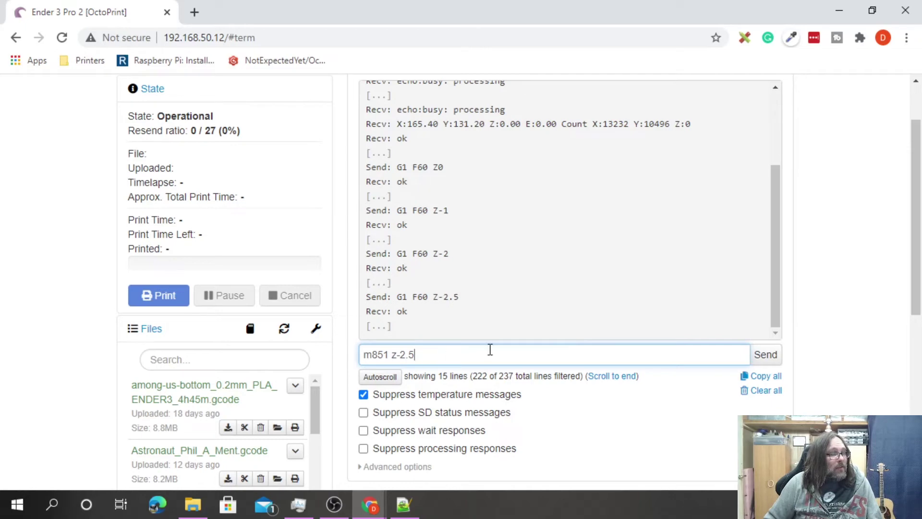
pyautogui.press('Return')
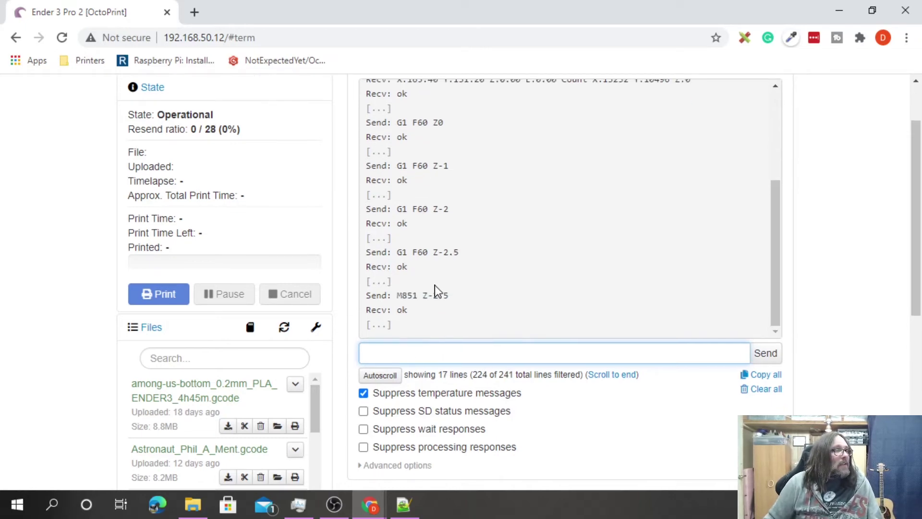
pyautogui.scroll(-3, 435, 291)
pyautogui.scroll(4, 883, 250)
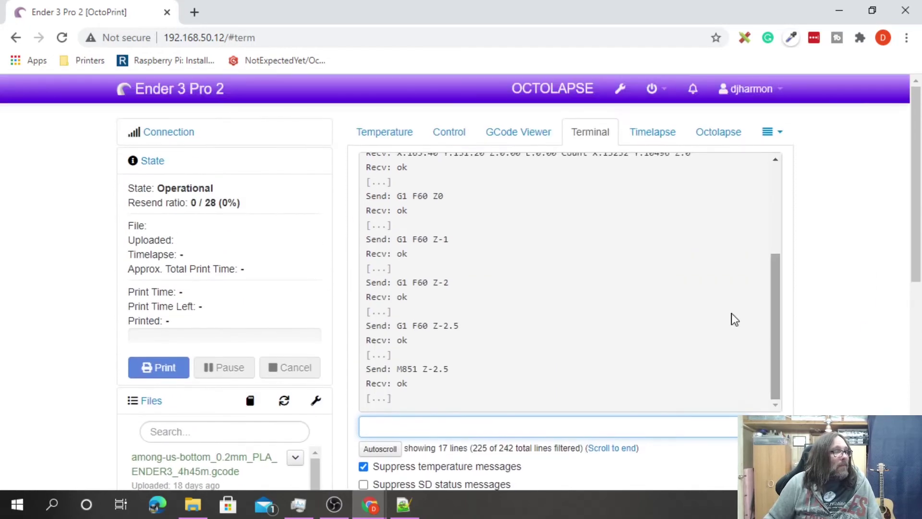
# - Re-enable software endstops with M211 S1, then enter m500 without sending it
pyautogui.write('m')
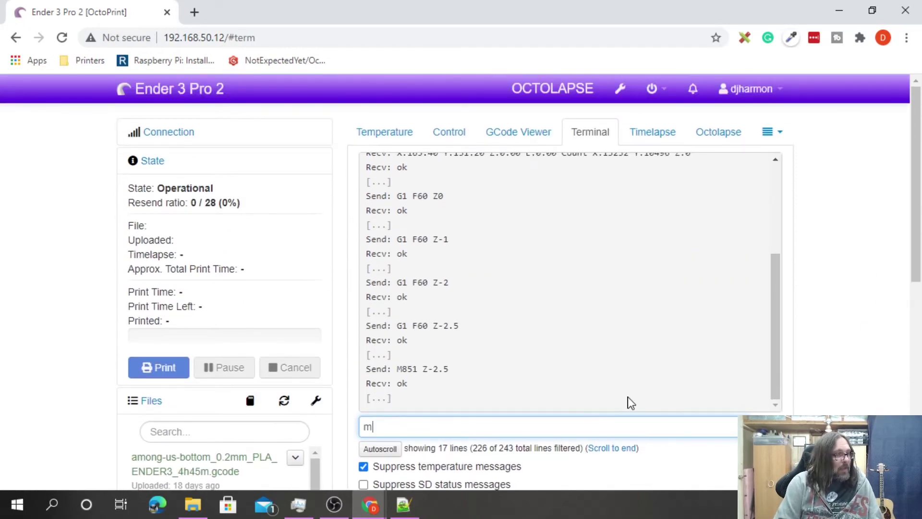
pyautogui.press('BackSpace')
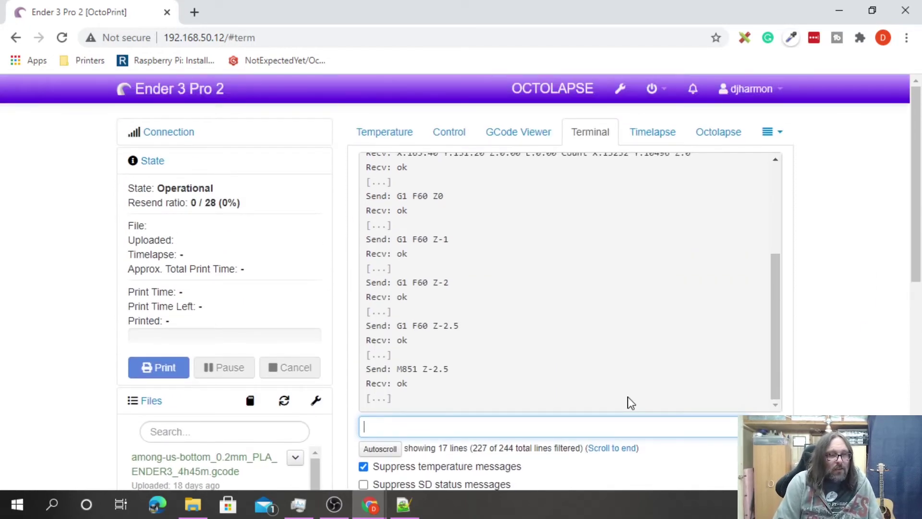
pyautogui.write('m312')
pyautogui.press('BackSpace')
pyautogui.press('BackSpace')
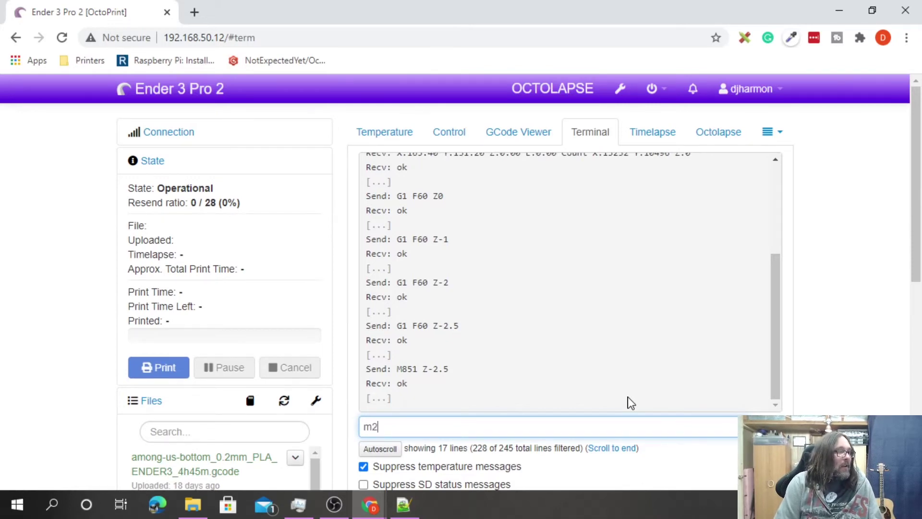
pyautogui.write('11 s1')
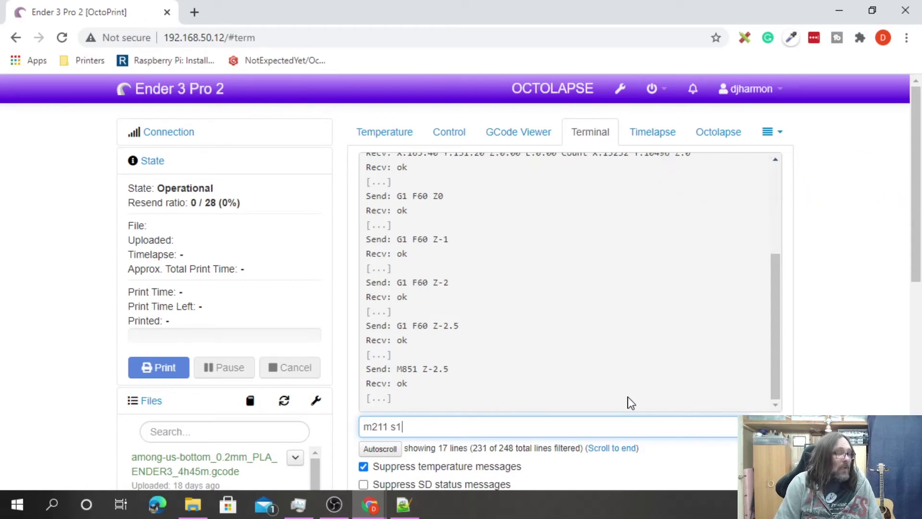
pyautogui.press('Return')
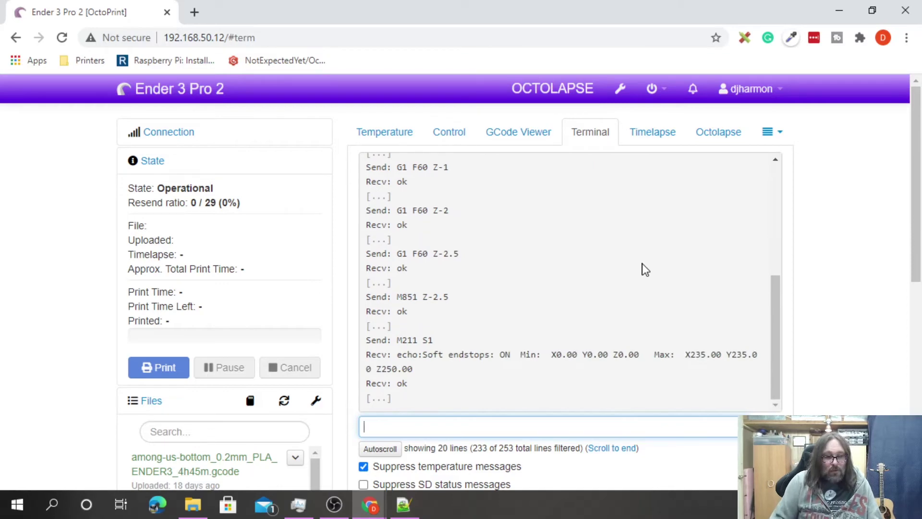
pyautogui.write('m500')
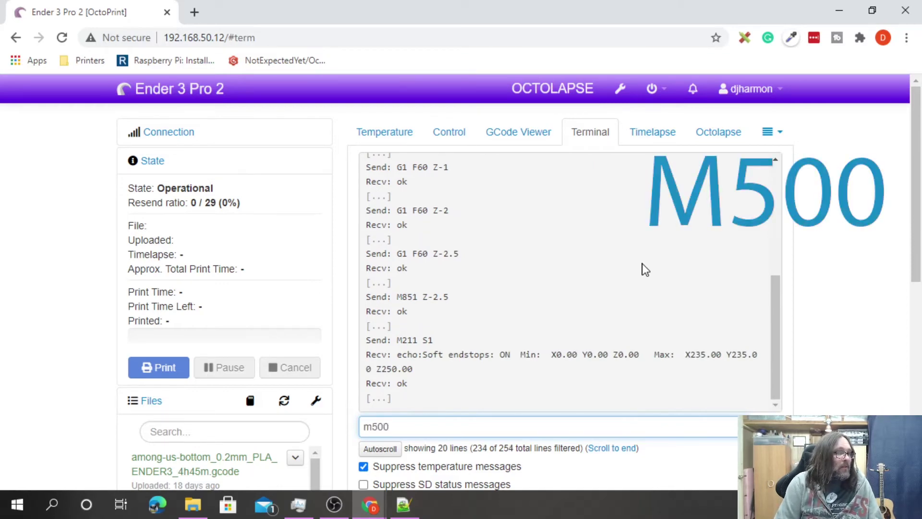
# - Save the settings to EEPROM with M500, then reload them with M501
pyautogui.press('Return')
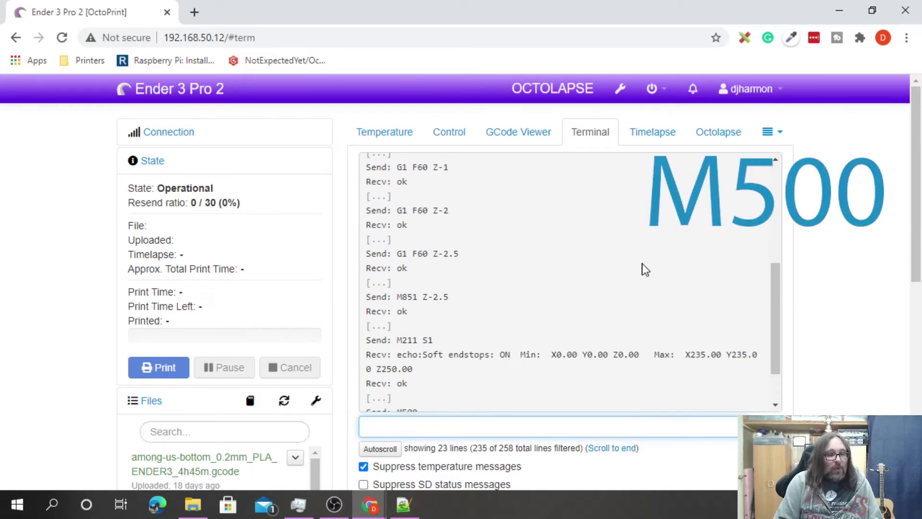
pyautogui.write('m501')
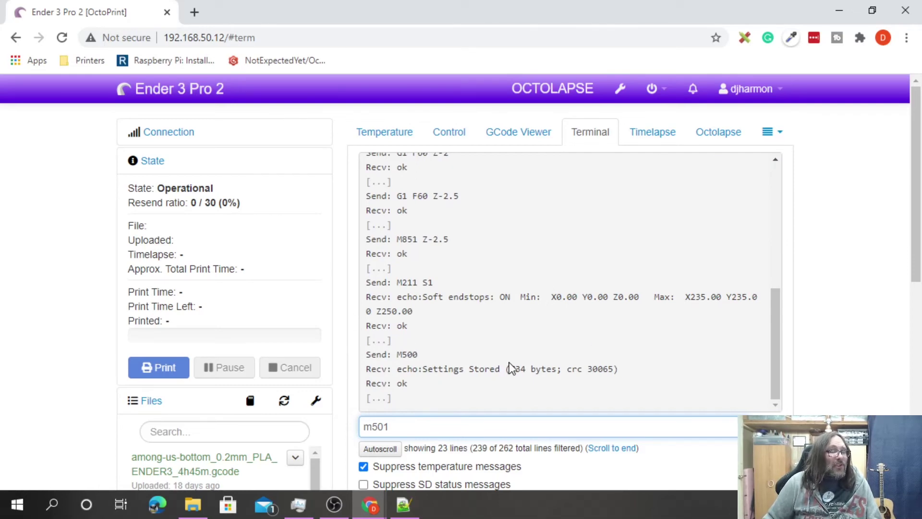
pyautogui.press('Return')
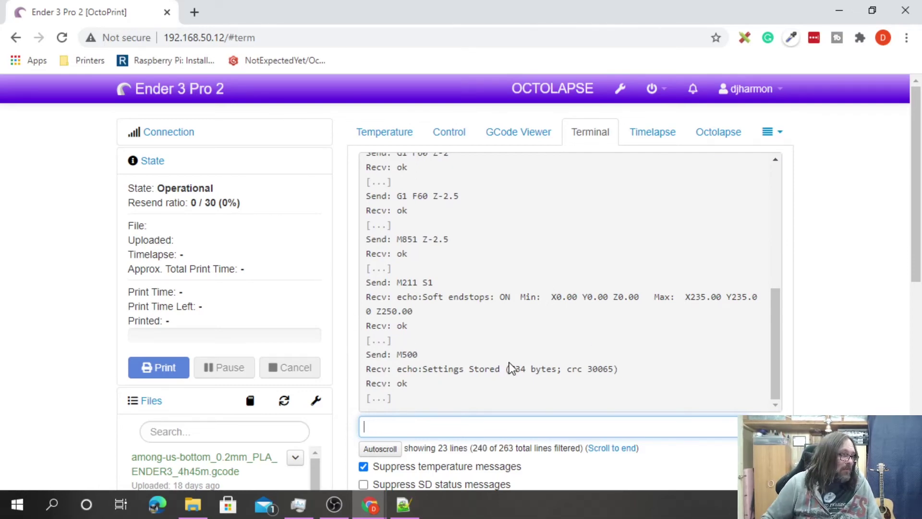
# - Check the reloaded settings report to confirm the Z-probe offset reads Z-2.50
pyautogui.scroll(-3, 510, 351)
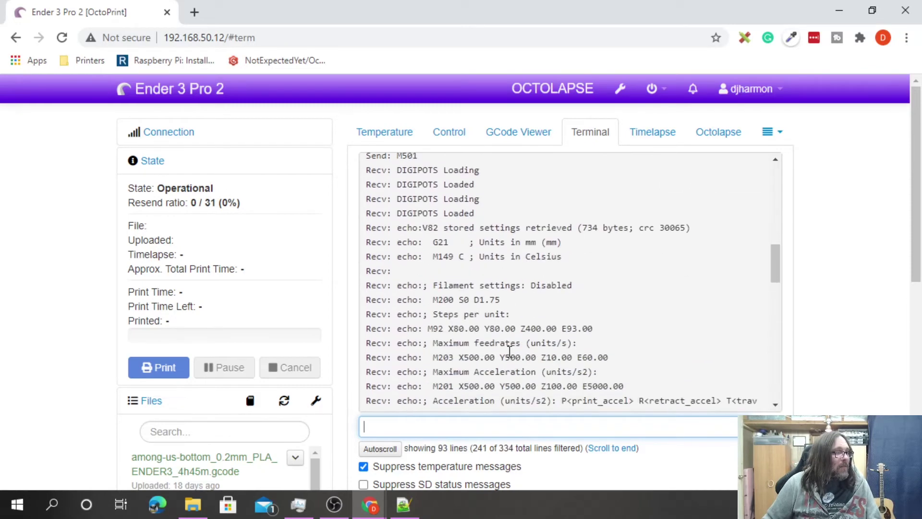
pyautogui.scroll(-3, 480, 269)
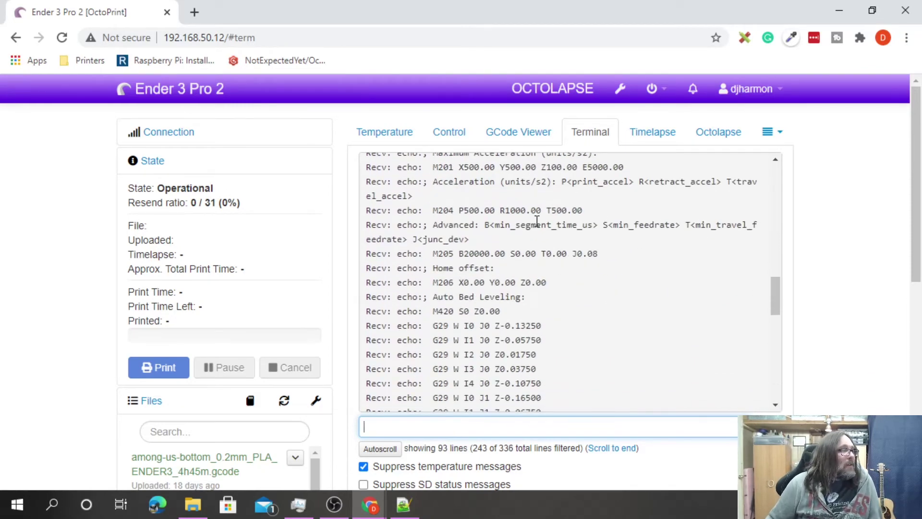
pyautogui.scroll(-2, 505, 267)
pyautogui.scroll(-5, 506, 266)
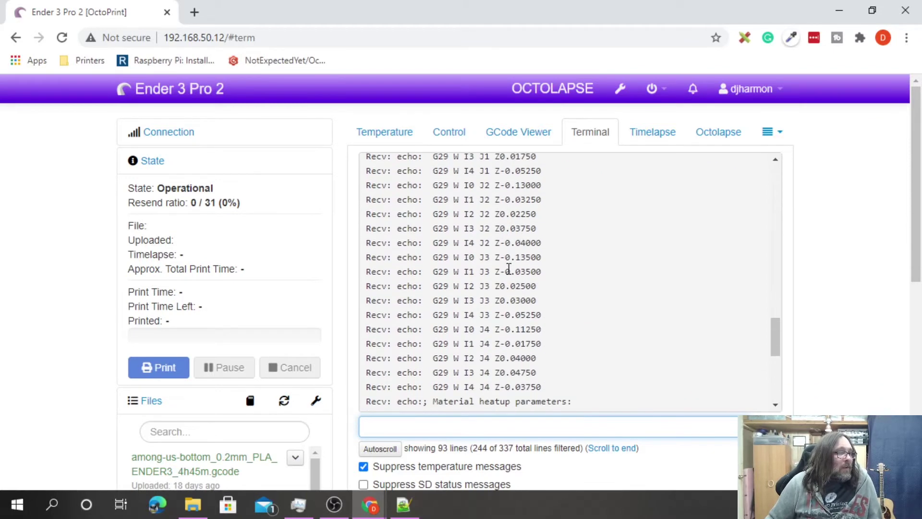
pyautogui.moveTo(552, 314); pyautogui.dragTo(518, 337)
pyautogui.scroll(3, 508, 203)
pyautogui.scroll(-3, 519, 332)
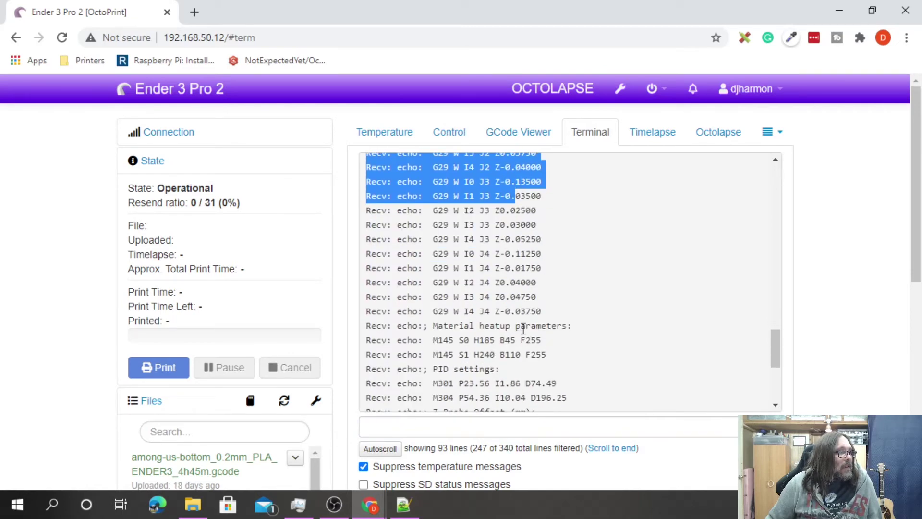
pyautogui.click(541, 314)
pyautogui.scroll(-3, 542, 312)
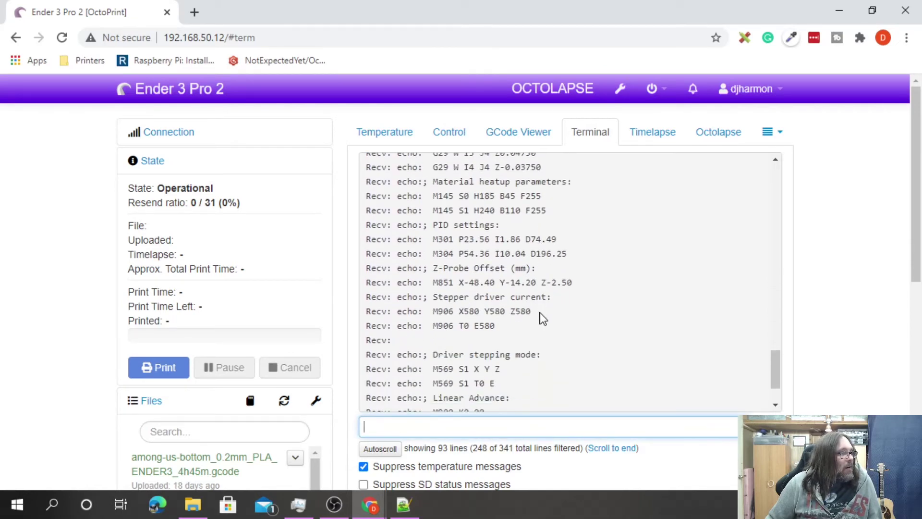
pyautogui.moveTo(449, 282); pyautogui.dragTo(539, 282)
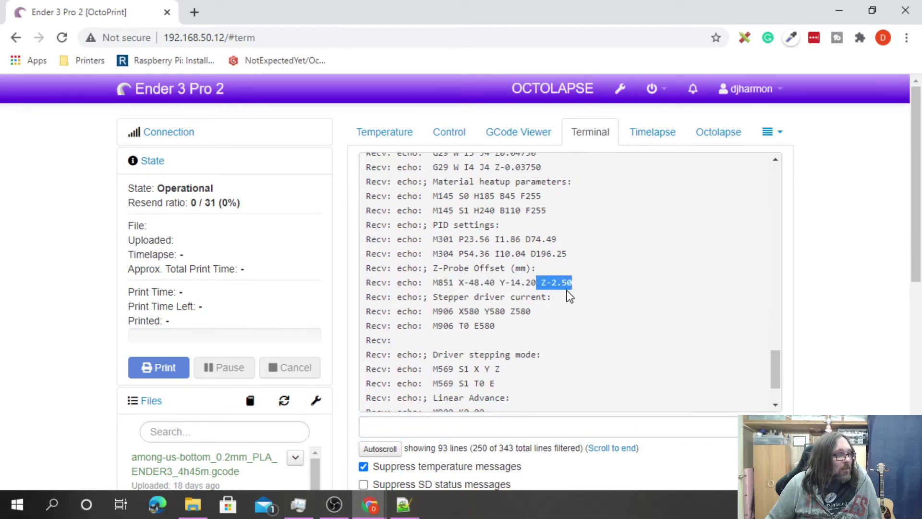
pyautogui.scroll(-2, 607, 336)
pyautogui.scroll(-4, 610, 337)
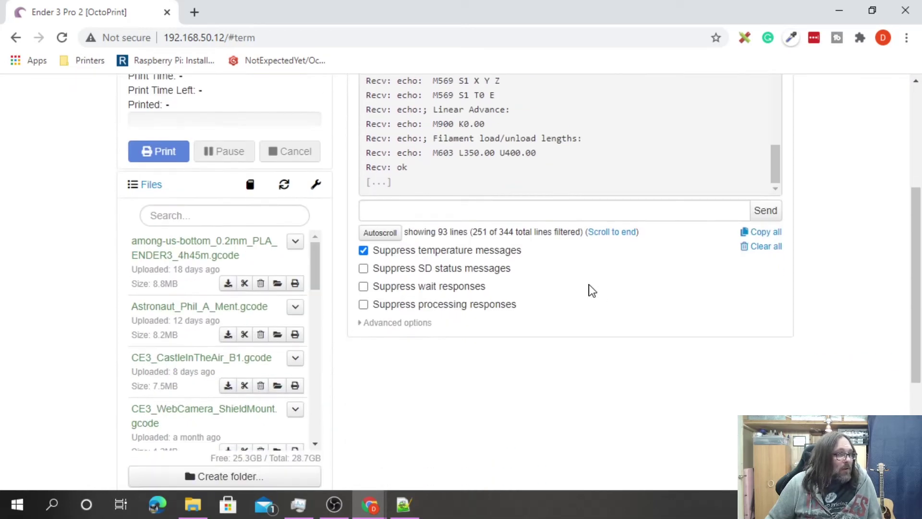
pyautogui.scroll(7, 615, 301)
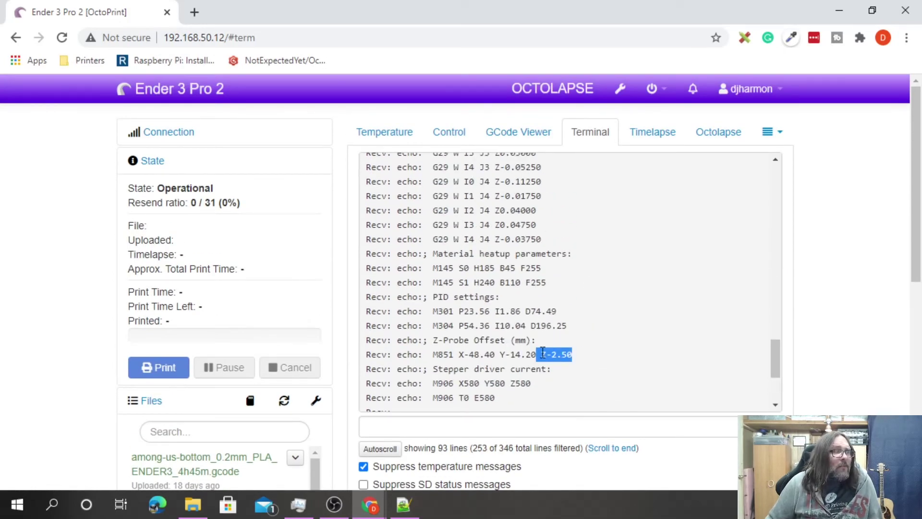
pyautogui.click(561, 354)
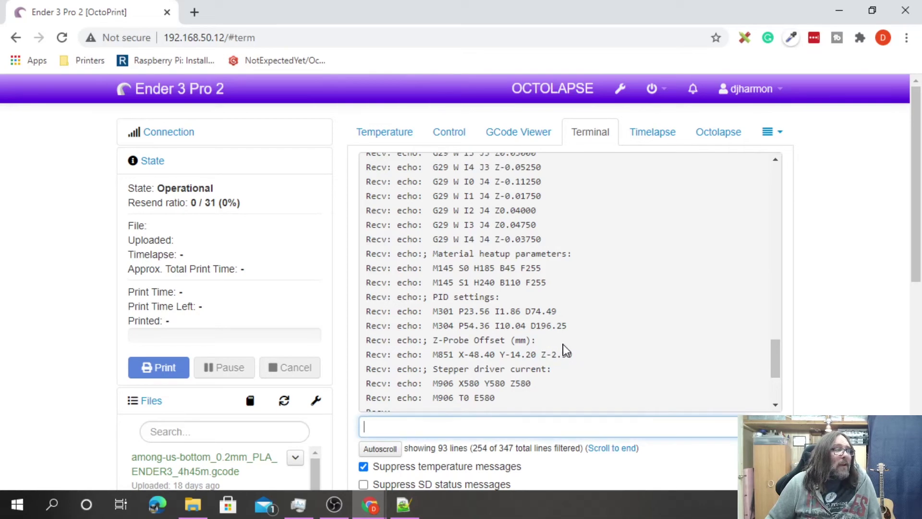
# - Send M500 once more to store the settings in EEPROM
pyautogui.scroll(-3, 566, 351)
pyautogui.scroll(2, 586, 329)
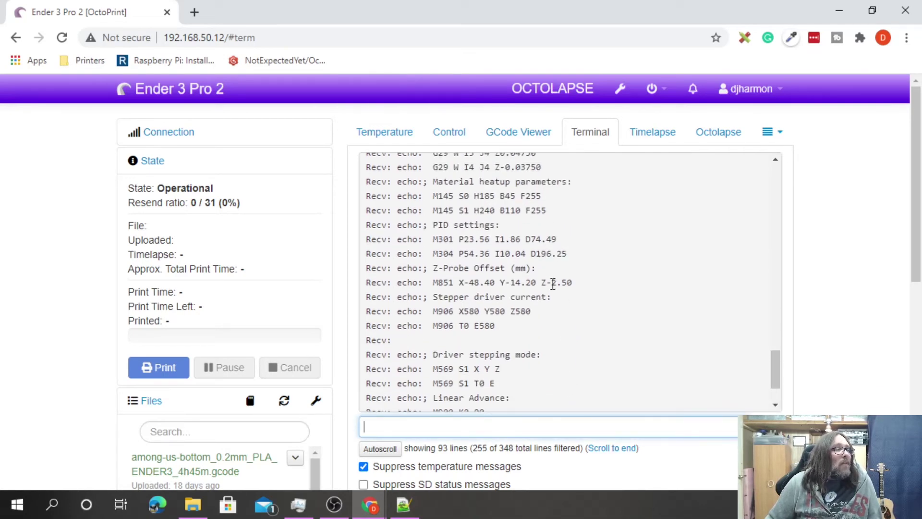
pyautogui.scroll(-5, 549, 285)
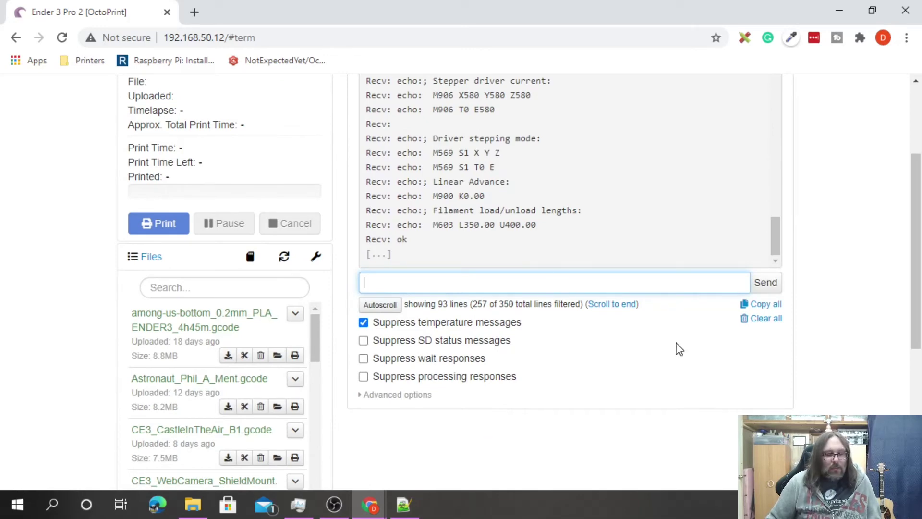
pyautogui.write('m500')
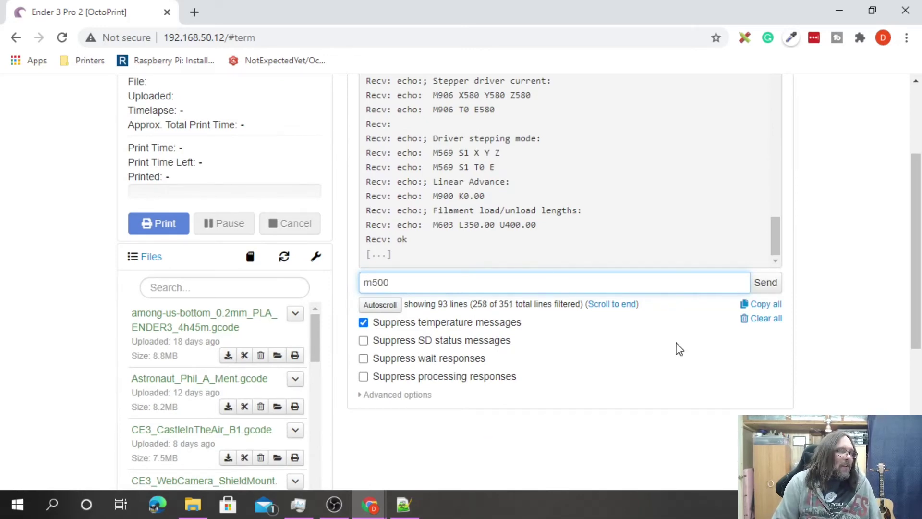
pyautogui.press('Return')
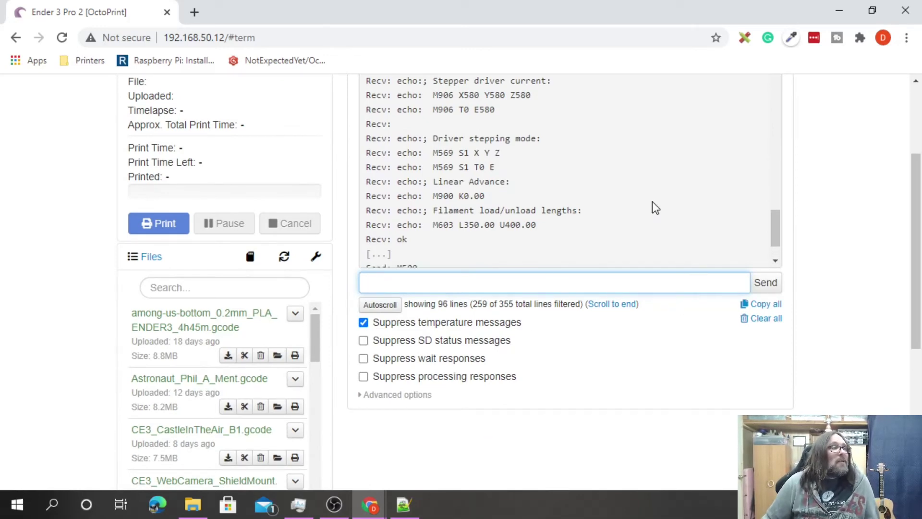
pyautogui.scroll(3, 788, 200)
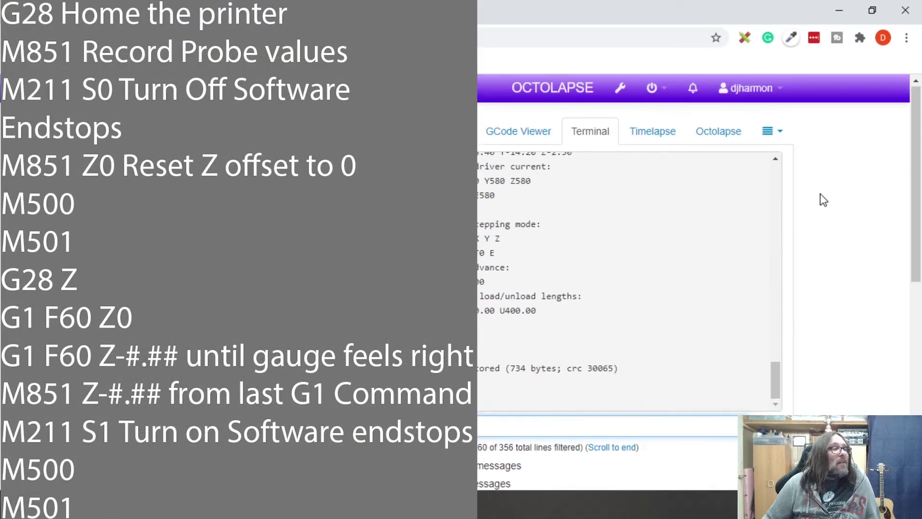